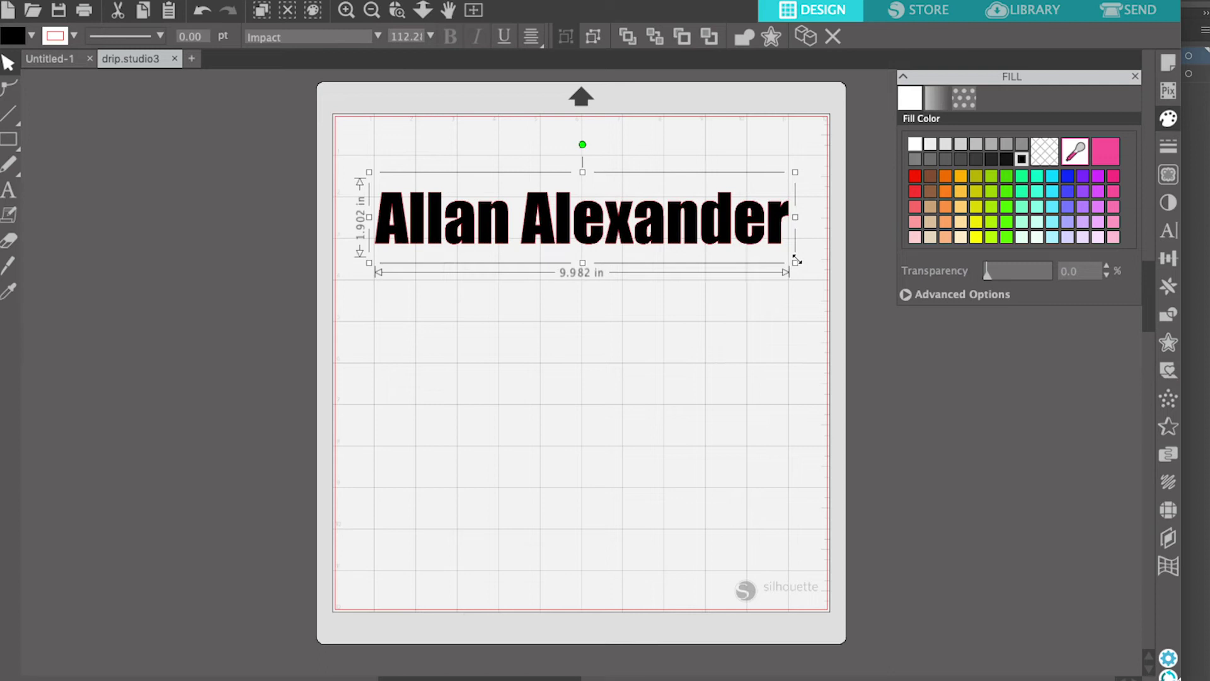
- Enlarge the name text to about 10.77 in wide and center it near the upper edge of the mat
{"action": "left_click_drag", "start_coordinate": [796, 260], "coordinate": [828, 269]}
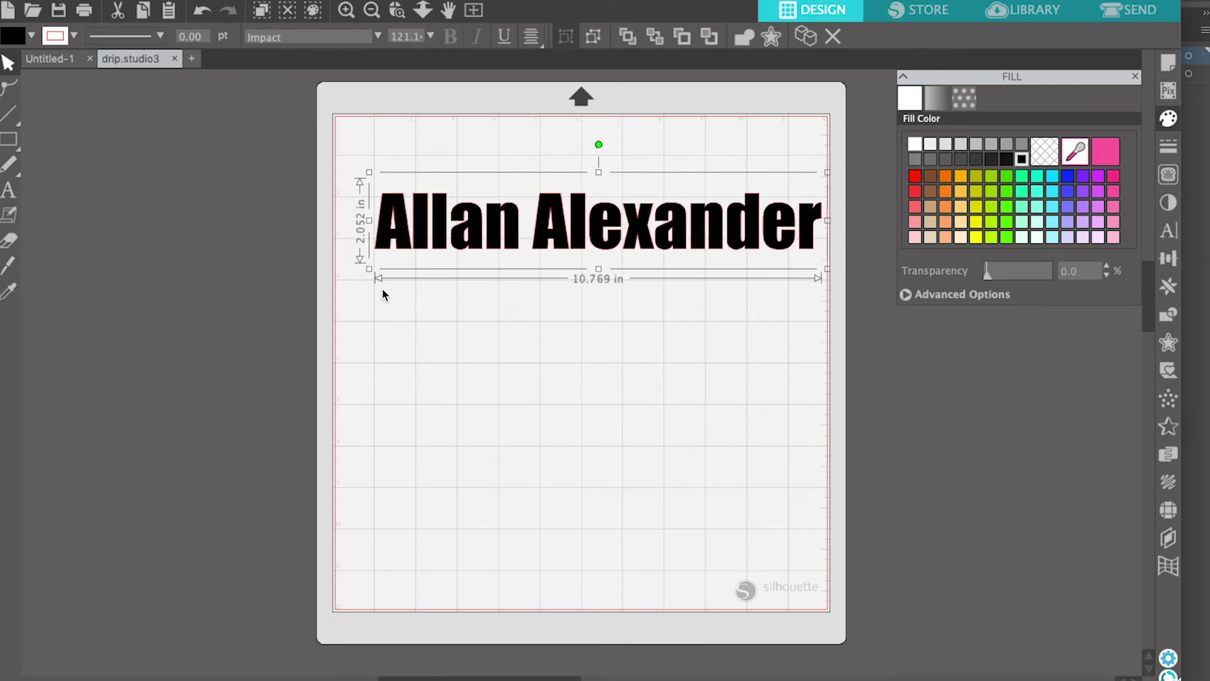
{"action": "mouse_move", "coordinate": [369, 269]}
{"action": "left_mouse_down"}
{"action": "mouse_move", "coordinate": [335, 278]}
{"action": "mouse_move", "coordinate": [369, 269]}
{"action": "left_mouse_up"}
{"action": "left_click_drag", "start_coordinate": [575, 227], "coordinate": [570, 182]}
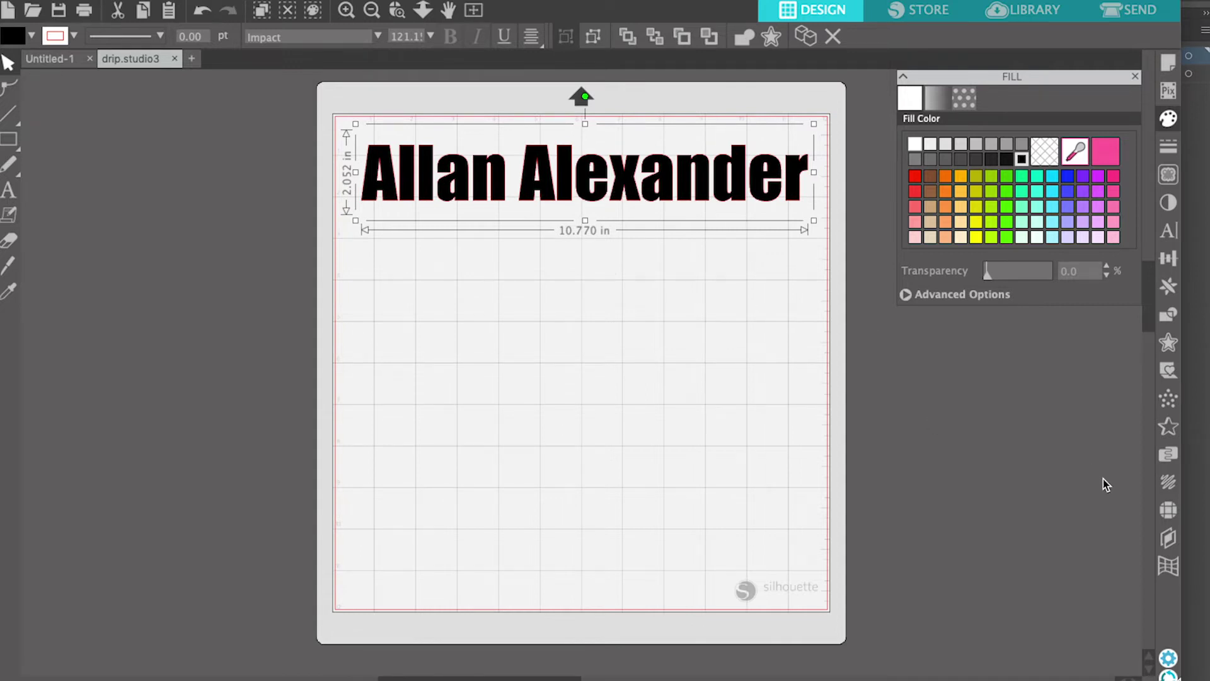
- Apply a warp to the name text and pull both lower corners straight down by slightly more than one grid square
{"action": "left_click", "coordinate": [1170, 569]}
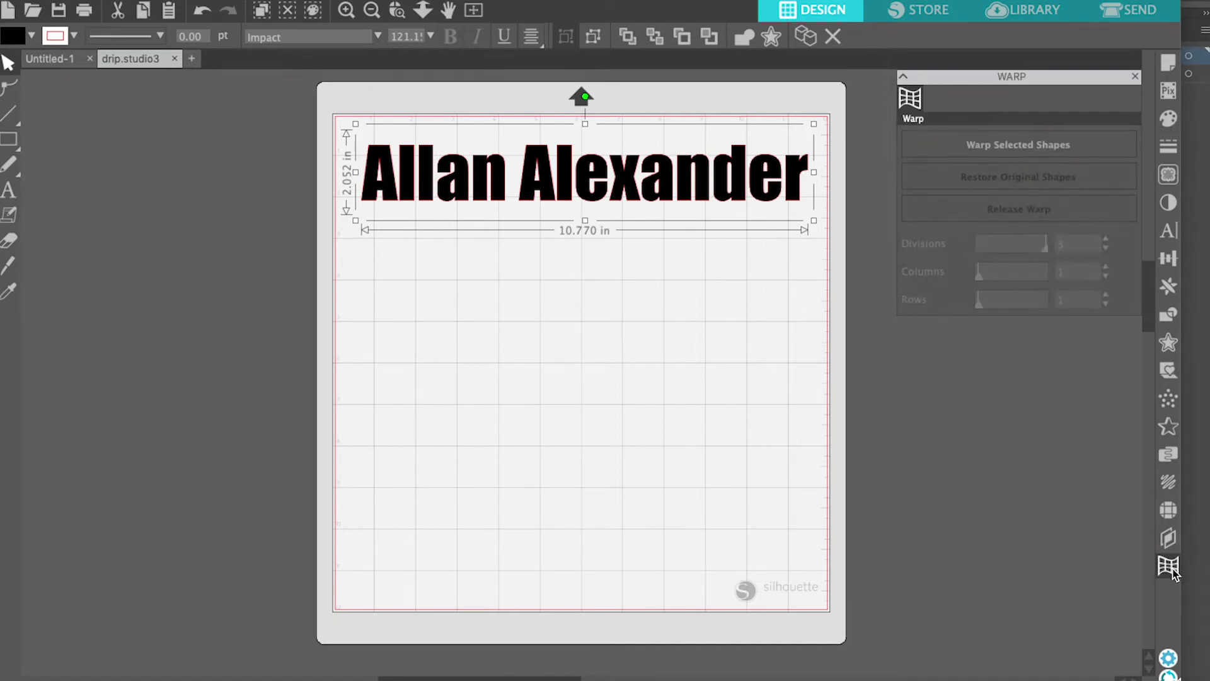
{"action": "left_click", "coordinate": [1005, 148]}
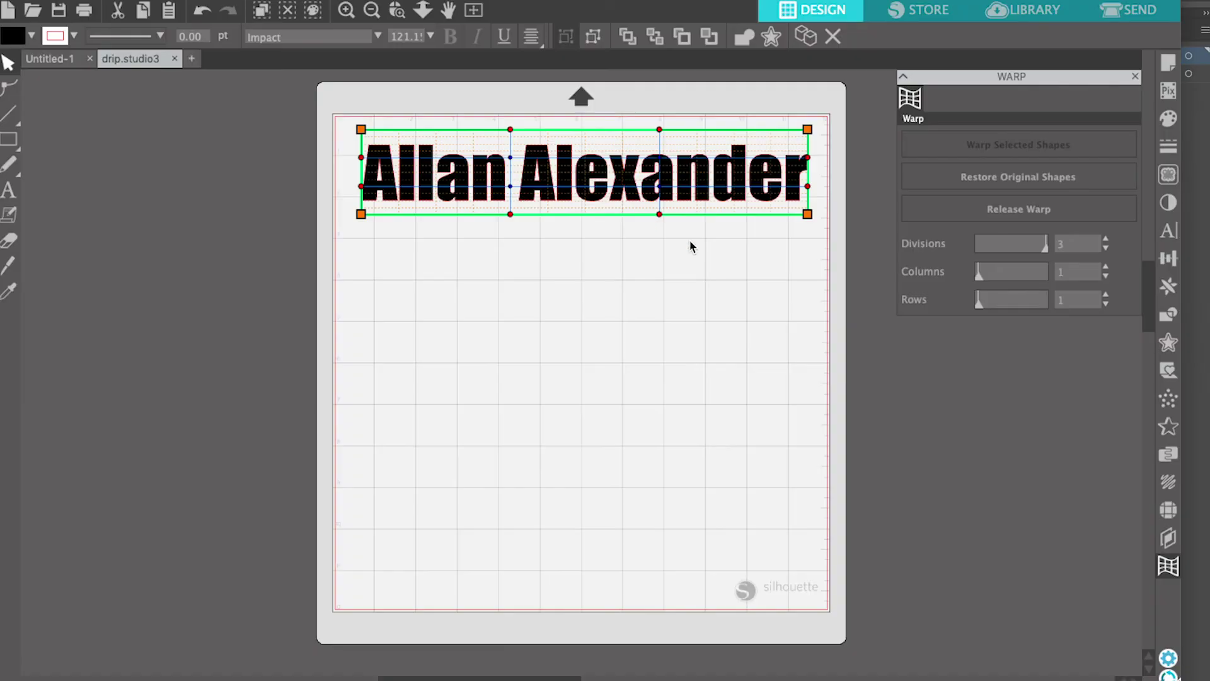
{"action": "left_click_drag", "start_coordinate": [813, 227], "coordinate": [816, 273]}
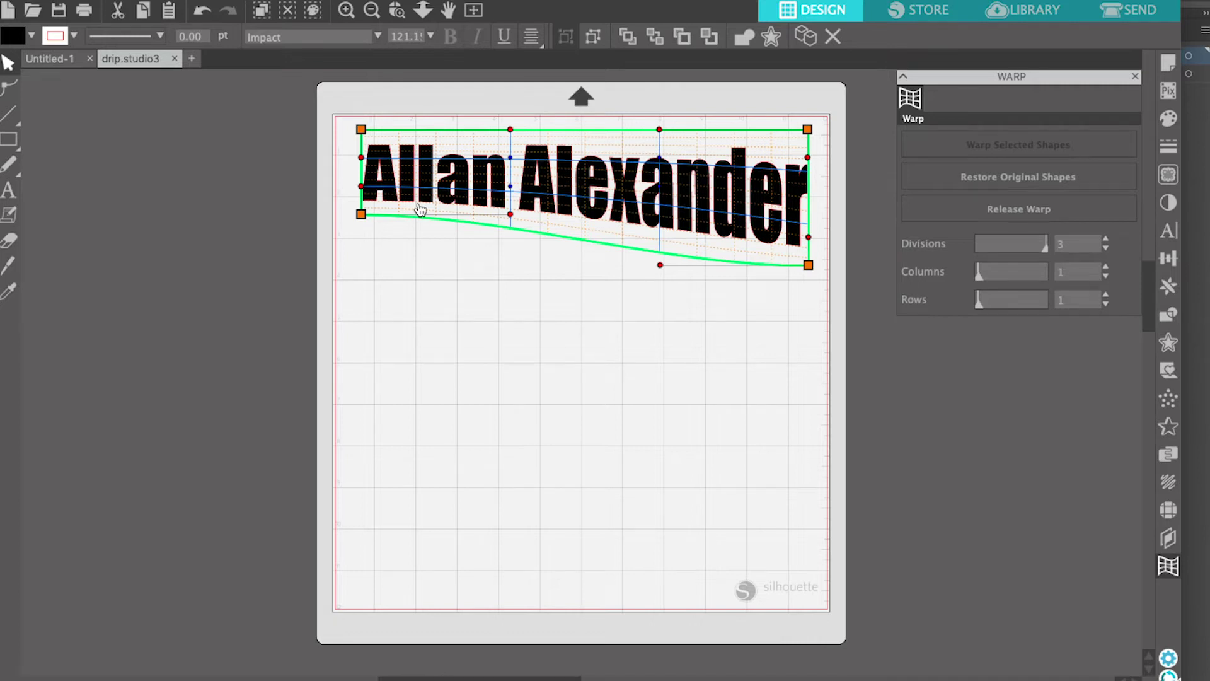
{"action": "left_click_drag", "start_coordinate": [368, 222], "coordinate": [370, 272]}
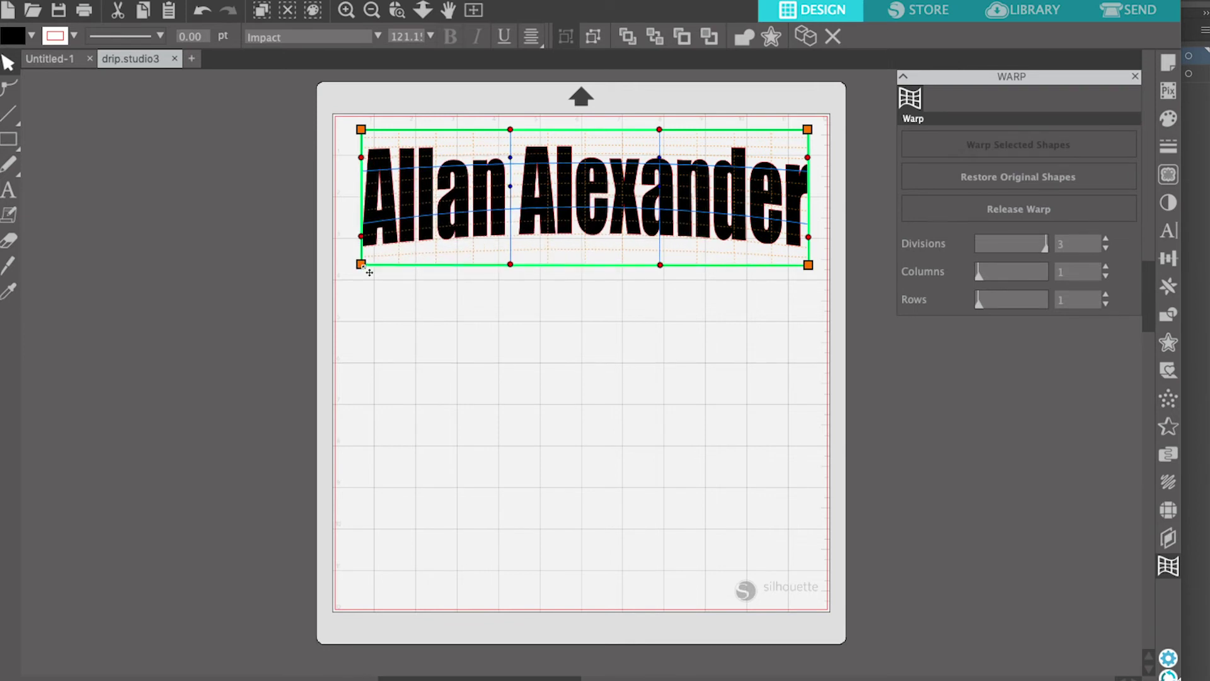
{"action": "left_click_drag", "start_coordinate": [370, 272], "coordinate": [369, 272]}
- Raise the two control points on the warp's lower edge evenly so the underside of the name forms a symmetrical arch
{"action": "left_click_drag", "start_coordinate": [517, 270], "coordinate": [527, 230]}
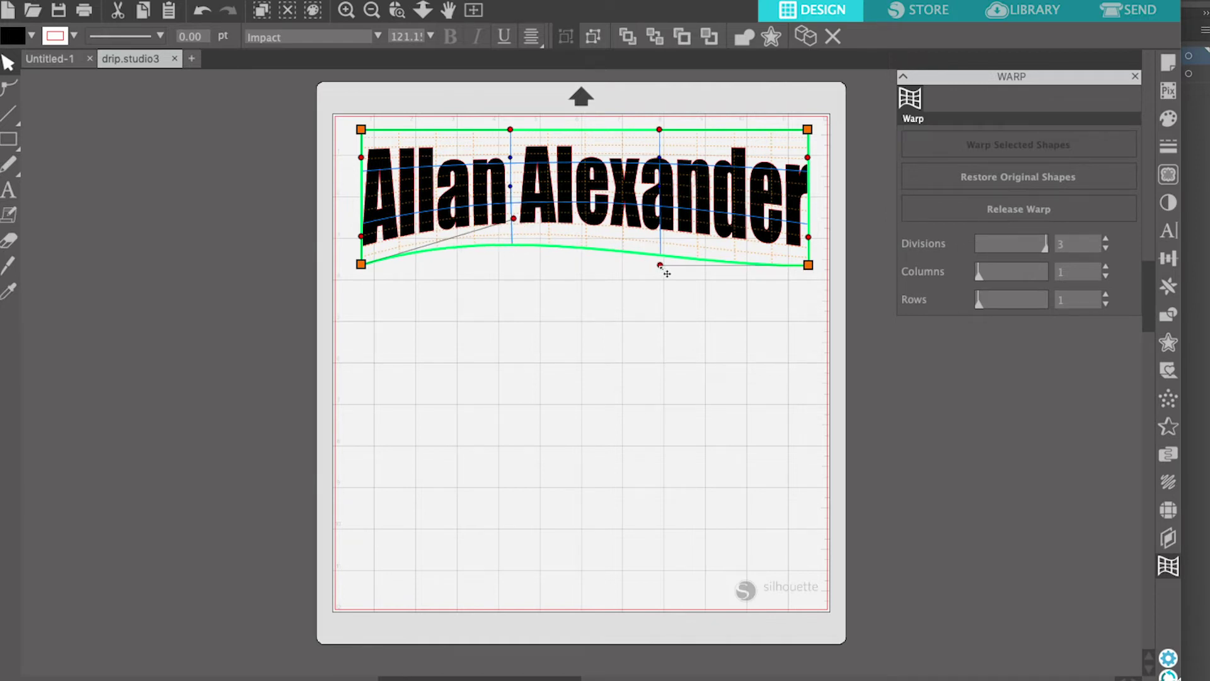
{"action": "left_click_drag", "start_coordinate": [666, 271], "coordinate": [659, 229]}
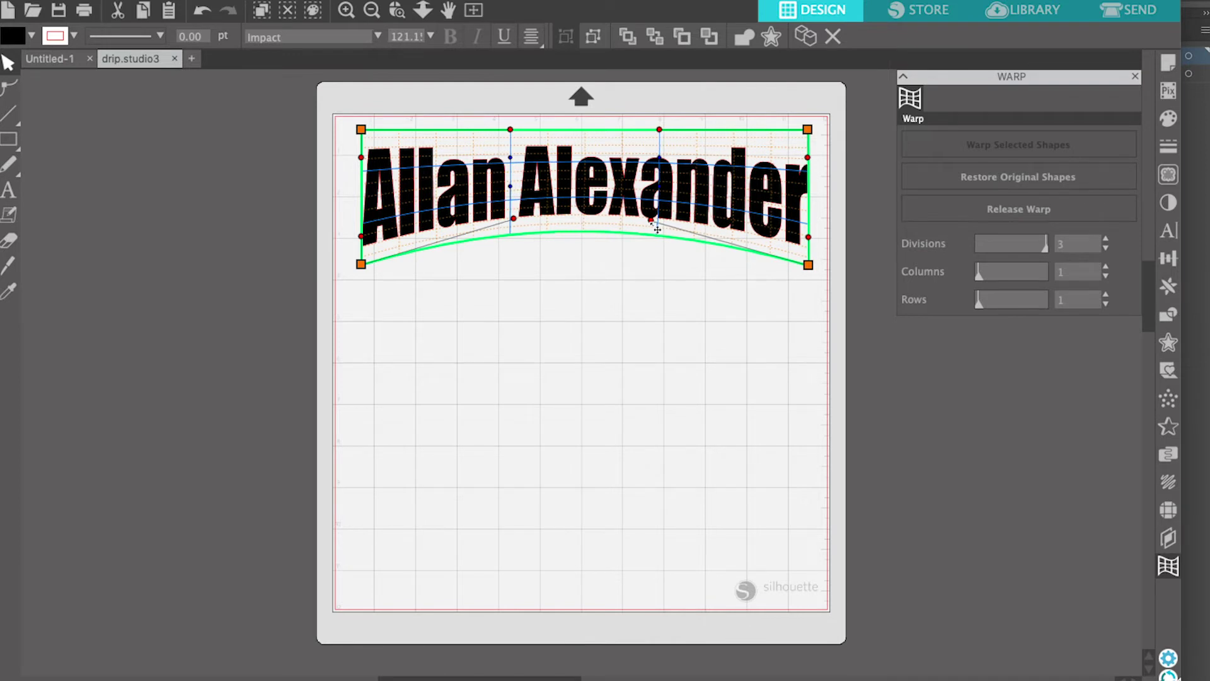
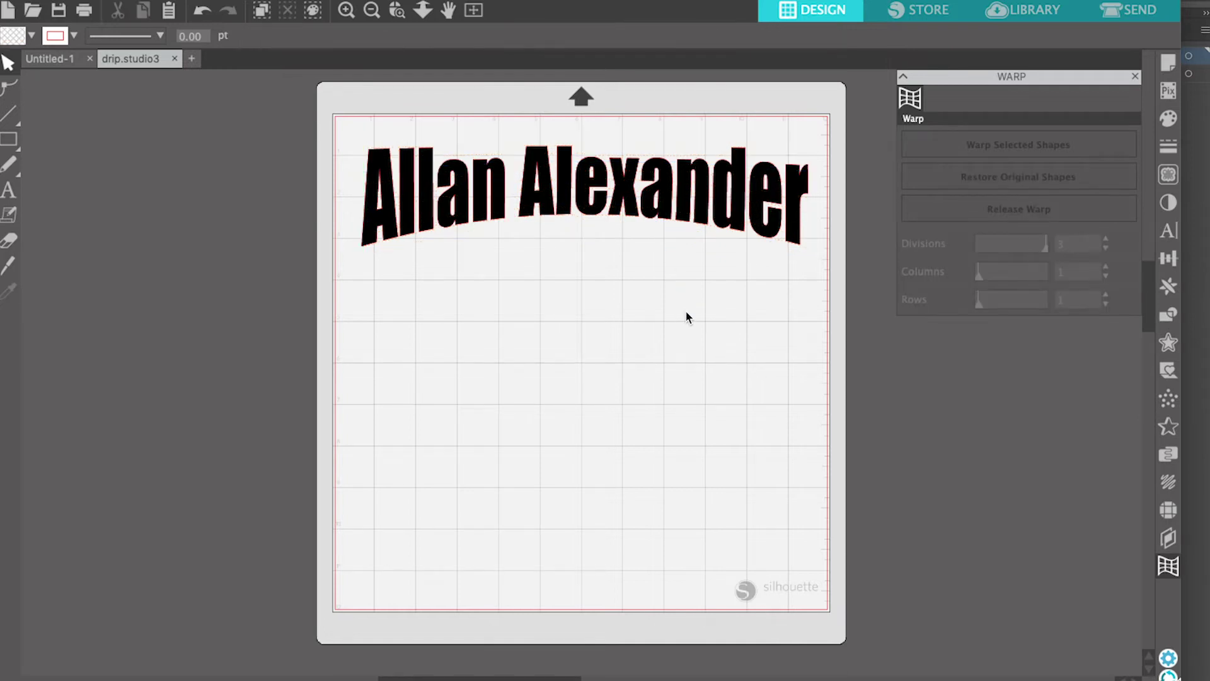
{"action": "left_click", "coordinate": [691, 220]}
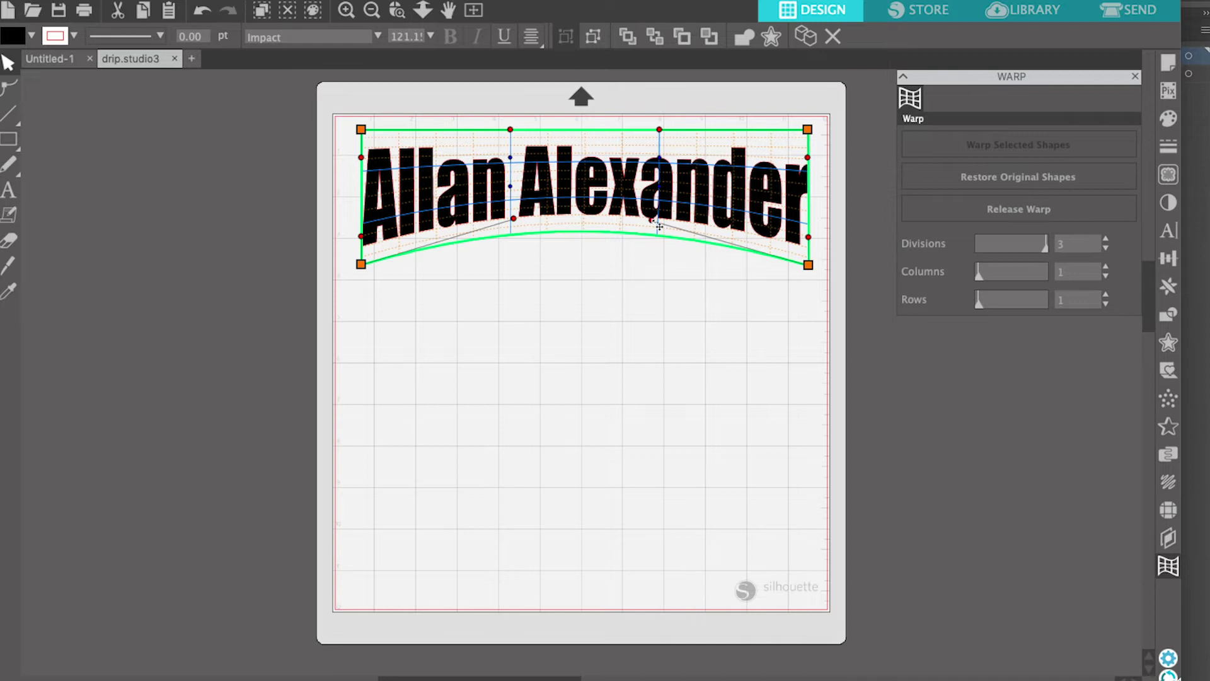
{"action": "left_click_drag", "start_coordinate": [659, 224], "coordinate": [659, 221]}
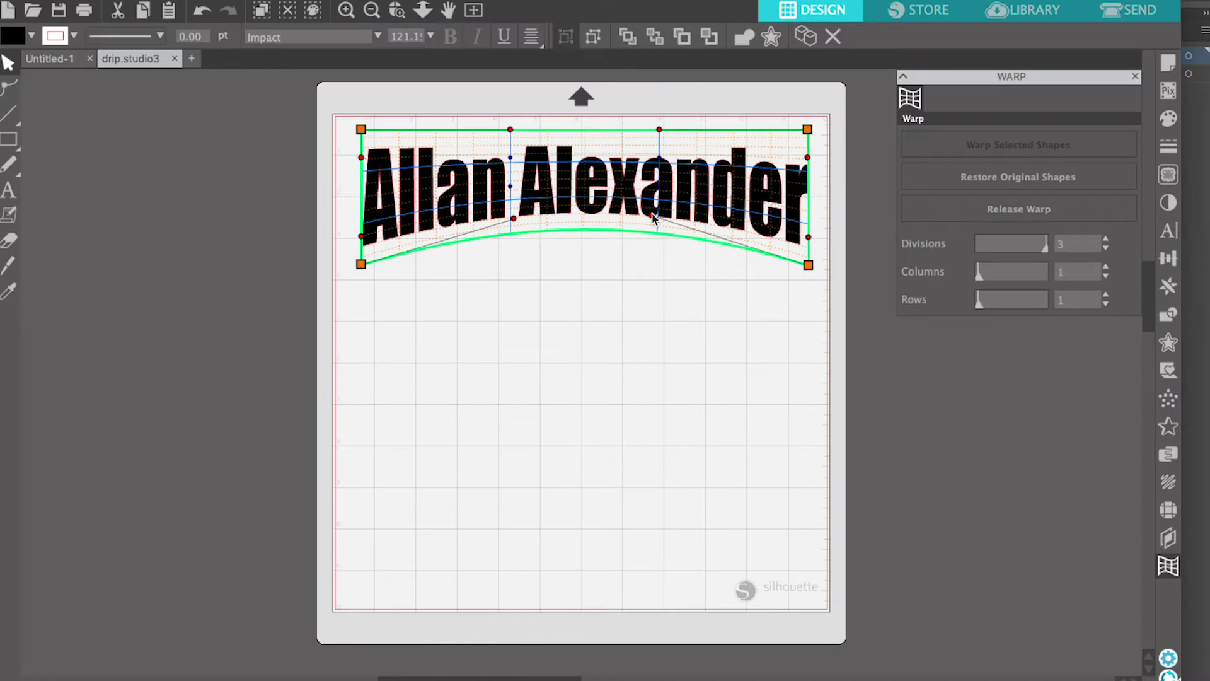
{"action": "left_click_drag", "start_coordinate": [523, 223], "coordinate": [523, 216]}
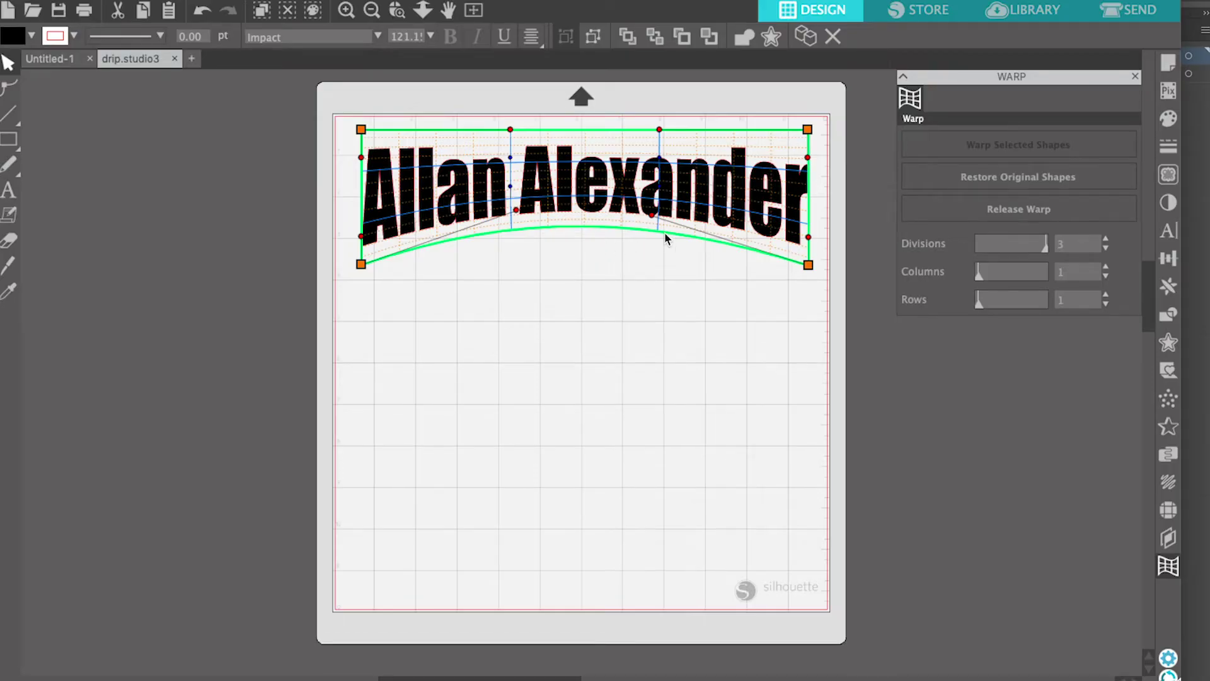
{"action": "left_click", "coordinate": [613, 255]}
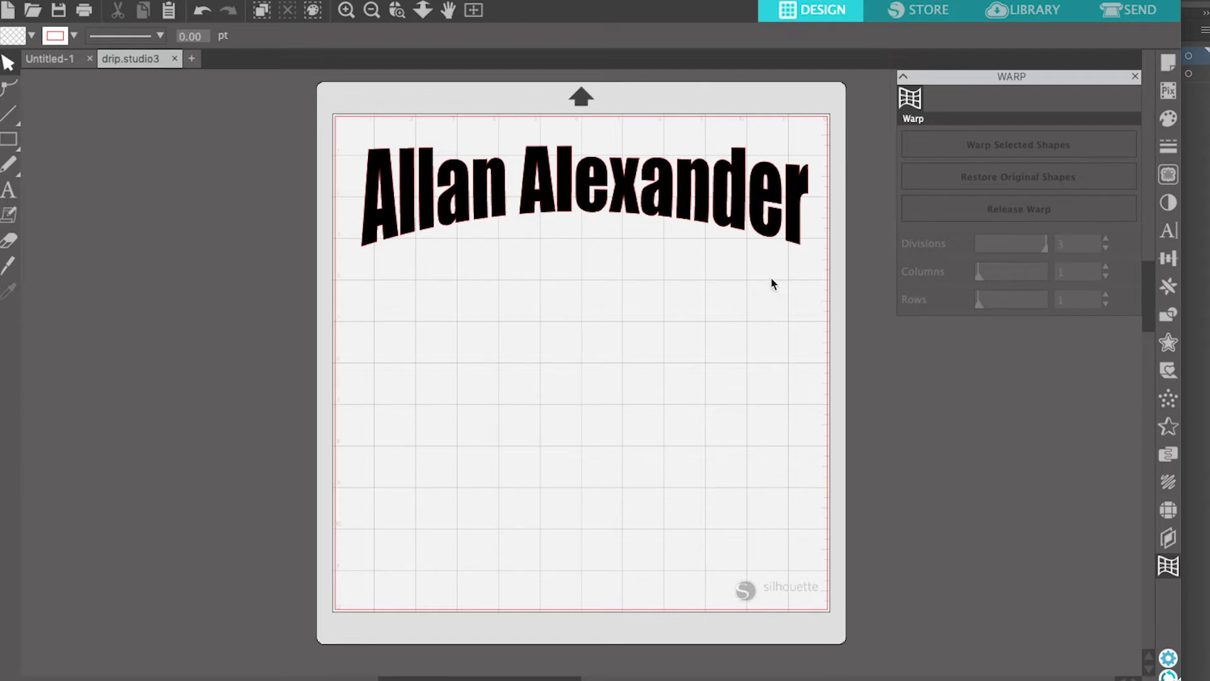
- Duplicate the arched name and fill the copy with white
{"action": "left_click", "coordinate": [596, 211]}
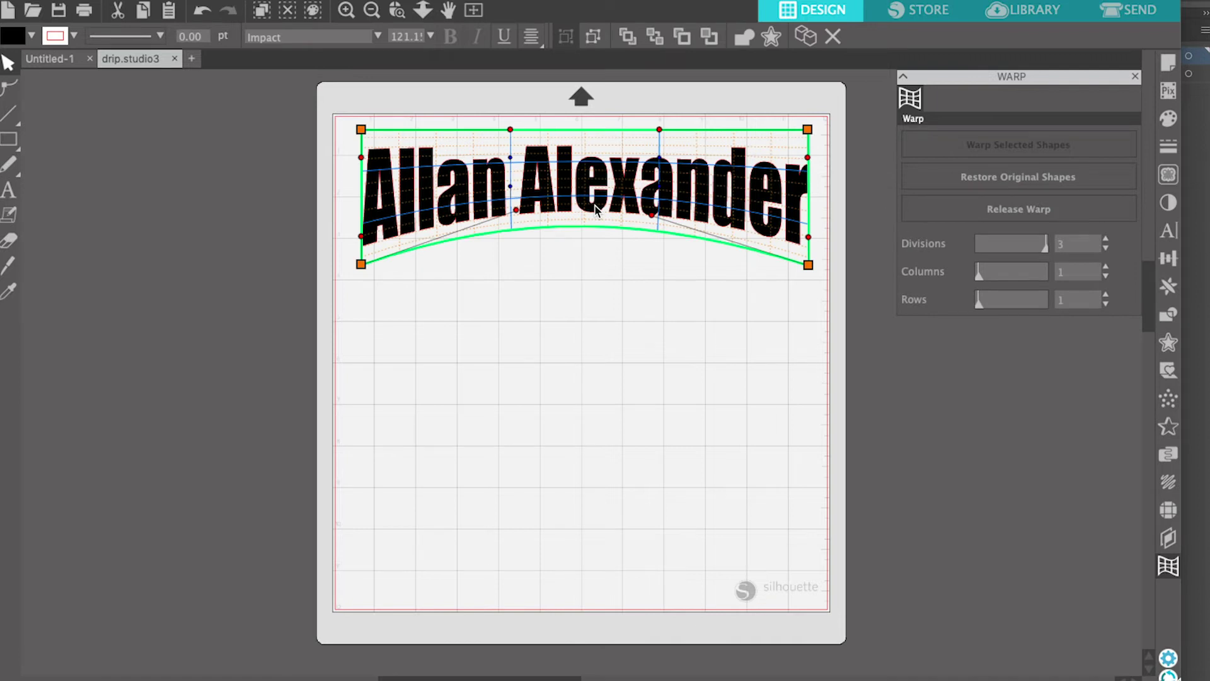
{"action": "right_click", "coordinate": [596, 211]}
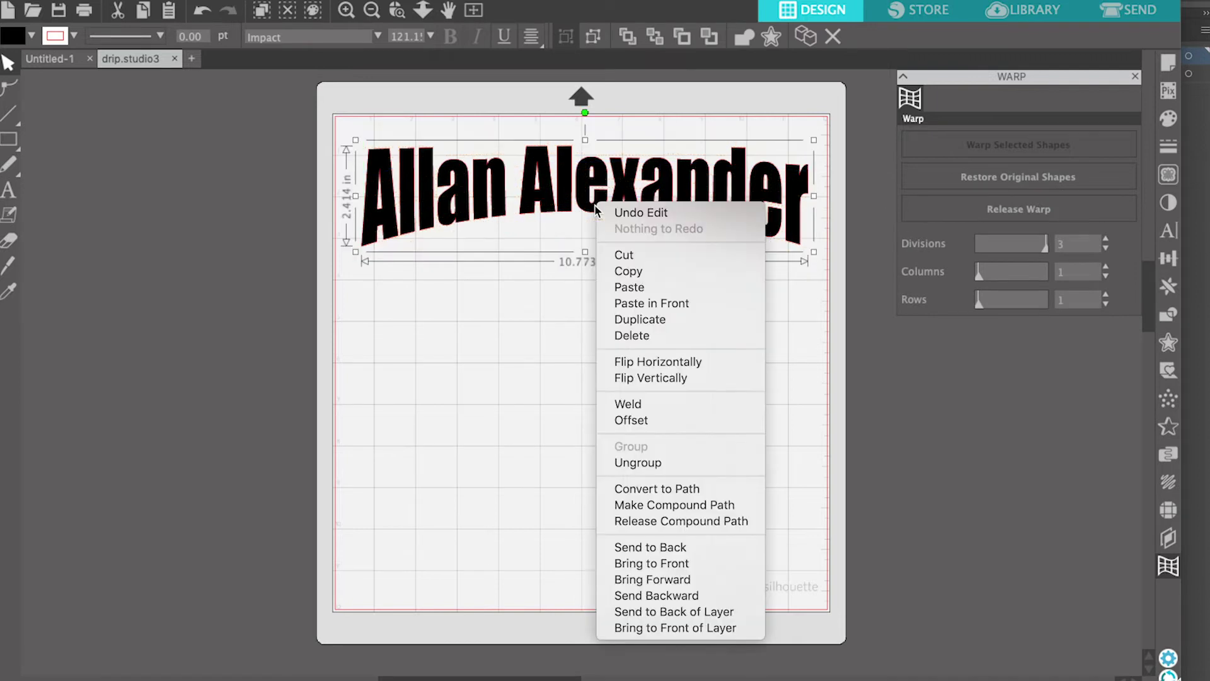
{"action": "left_click", "coordinate": [622, 320]}
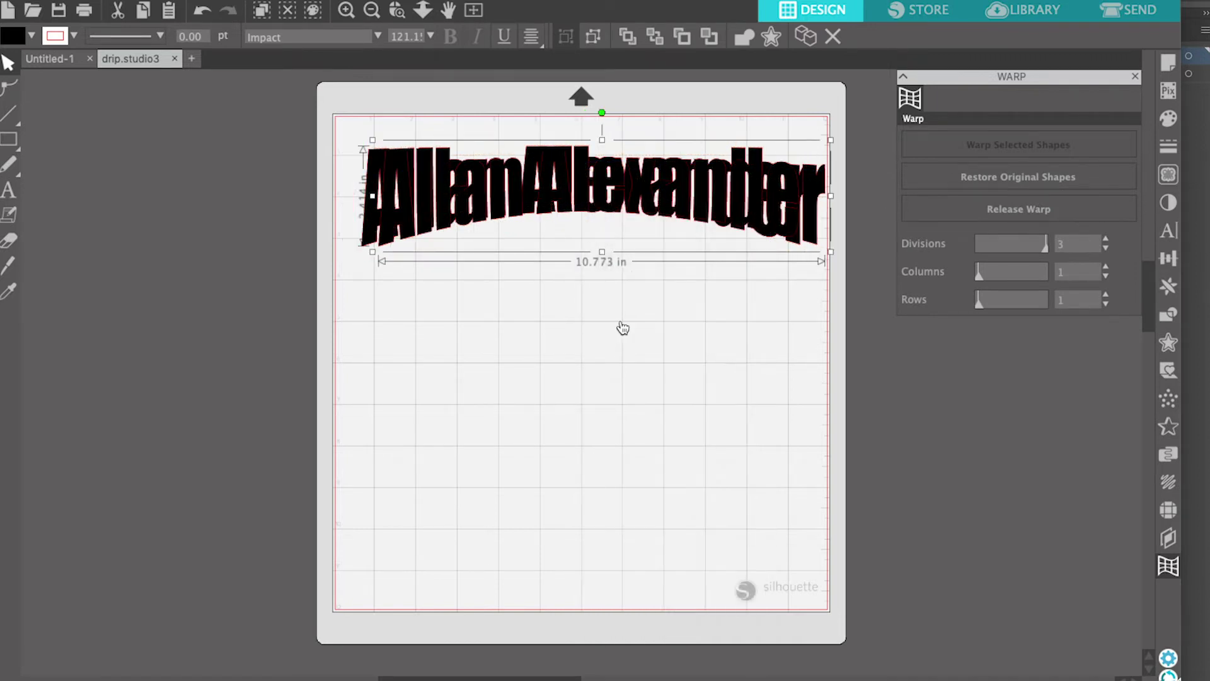
{"action": "left_click", "coordinate": [633, 211]}
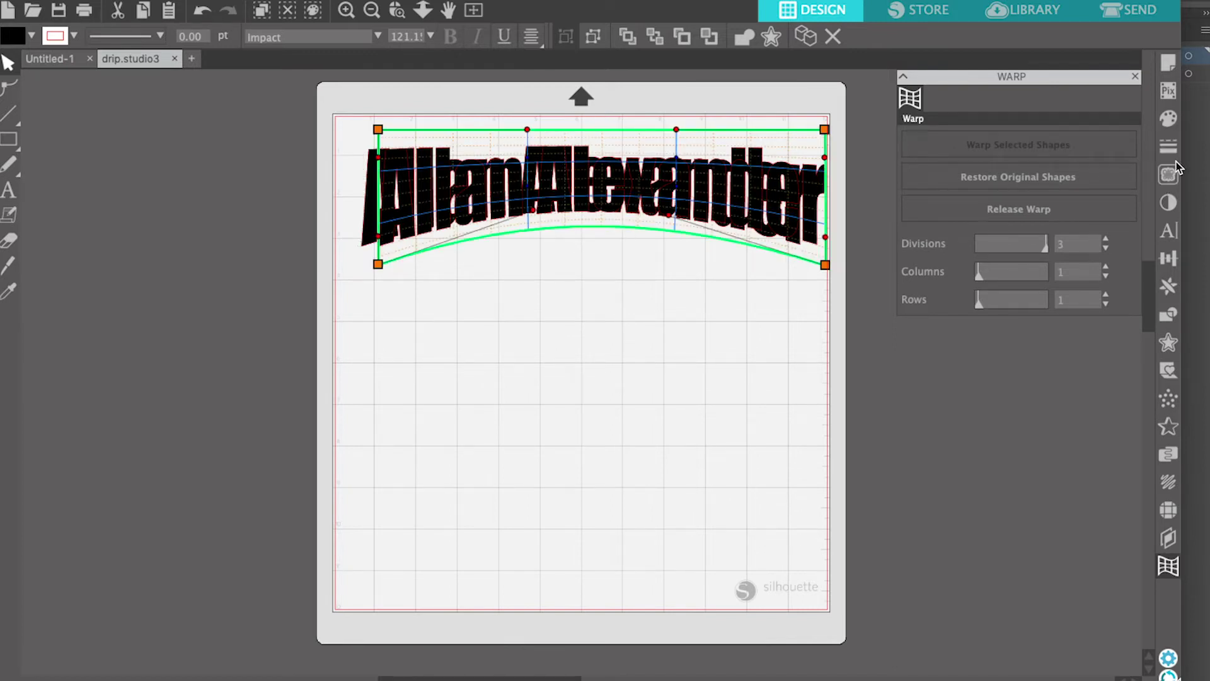
{"action": "left_click", "coordinate": [1170, 120]}
{"action": "left_click", "coordinate": [916, 145]}
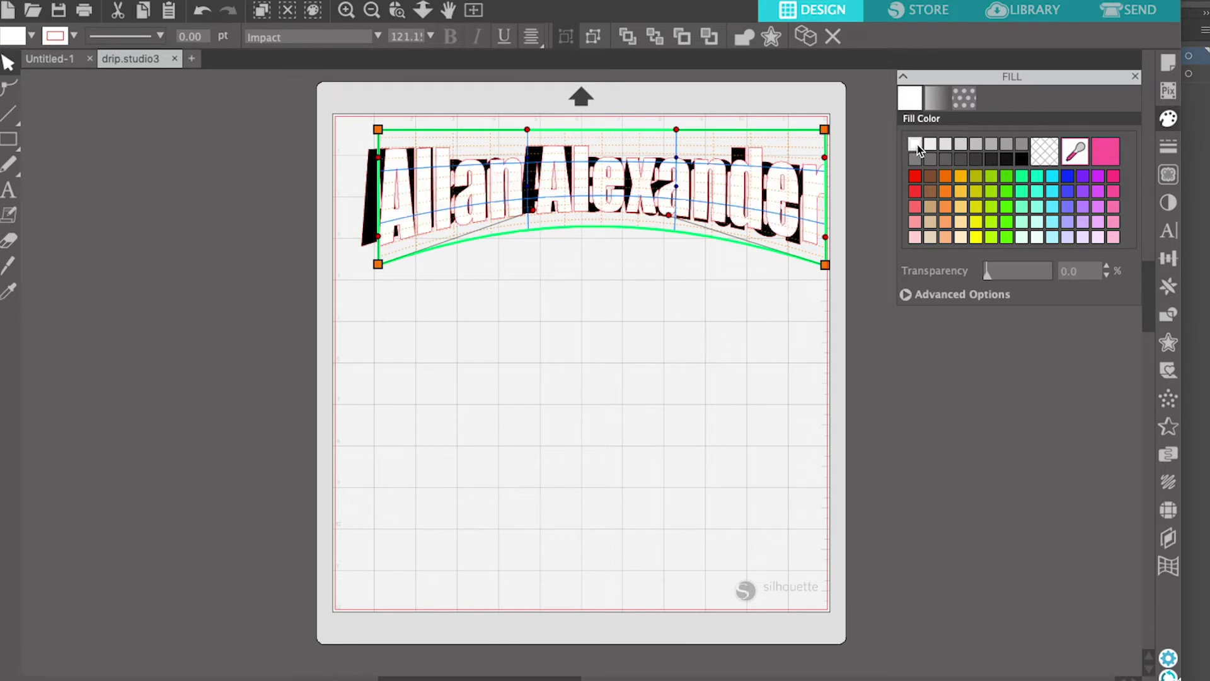
{"action": "left_click", "coordinate": [728, 191]}
{"action": "left_click_drag", "start_coordinate": [728, 191], "coordinate": [730, 191]}
{"action": "left_click", "coordinate": [730, 190]}
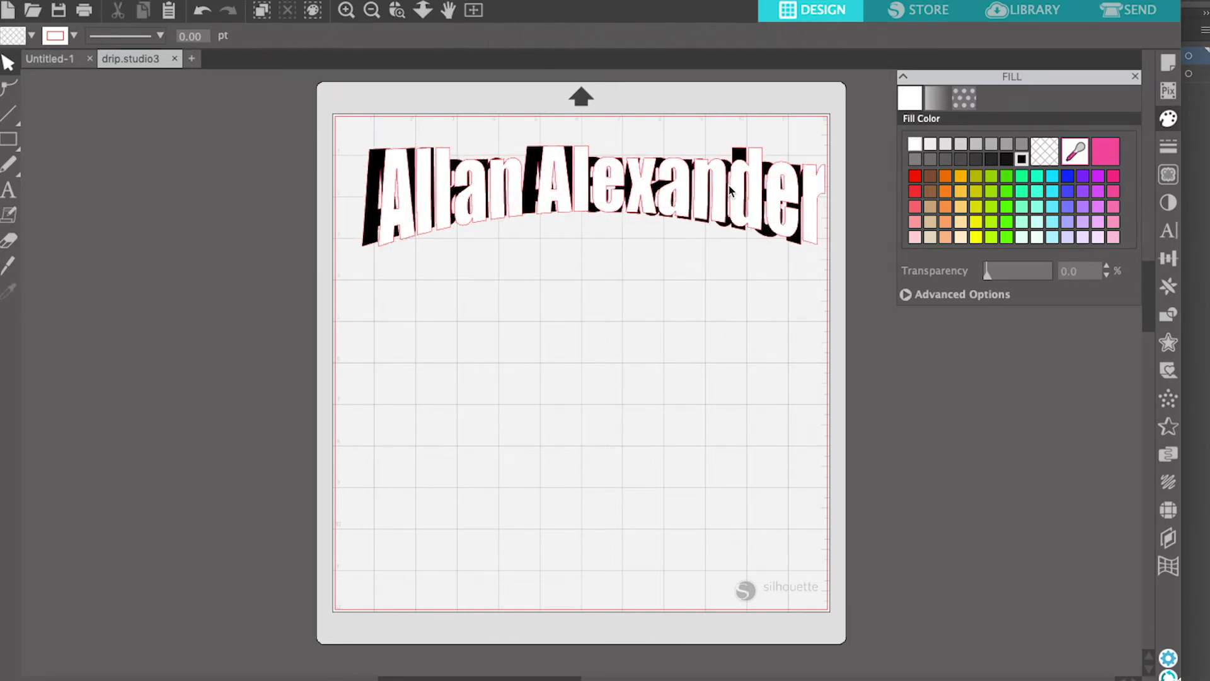
{"action": "key", "text": "super+z"}
{"action": "key", "text": "super+z"}
{"action": "left_click", "coordinate": [599, 283]}
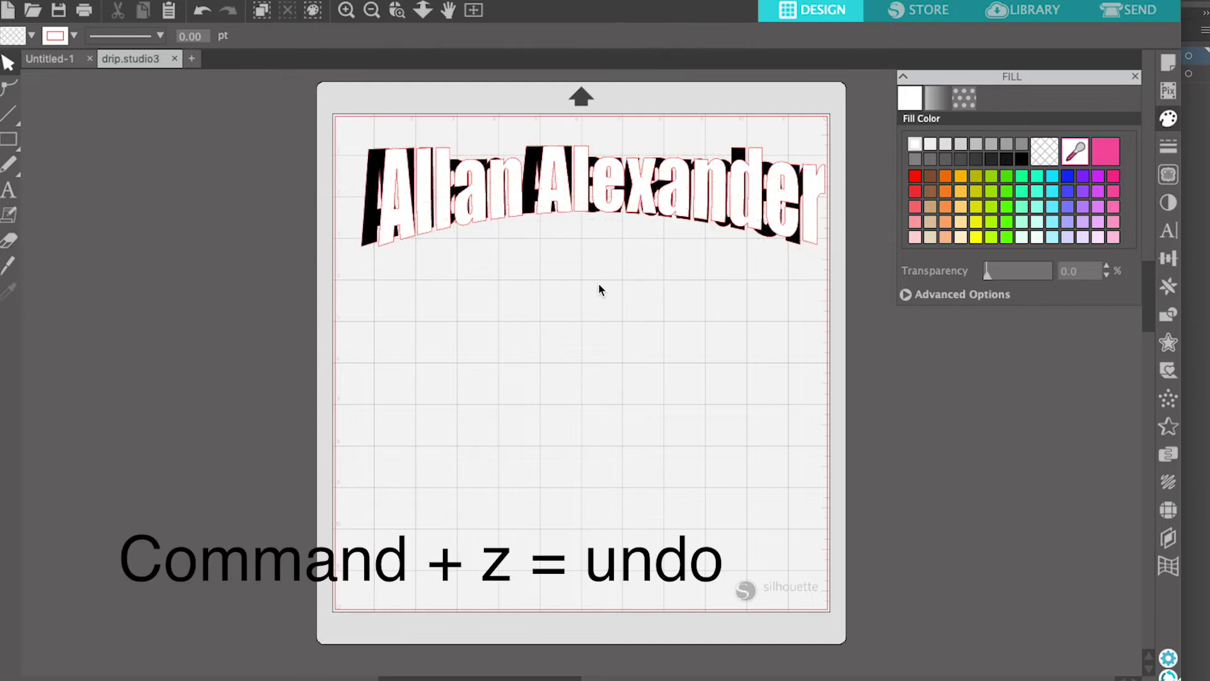
- Align the white copy horizontally with the black name, offset it slightly downward, and send it behind the black text
{"action": "left_click", "coordinate": [551, 206]}
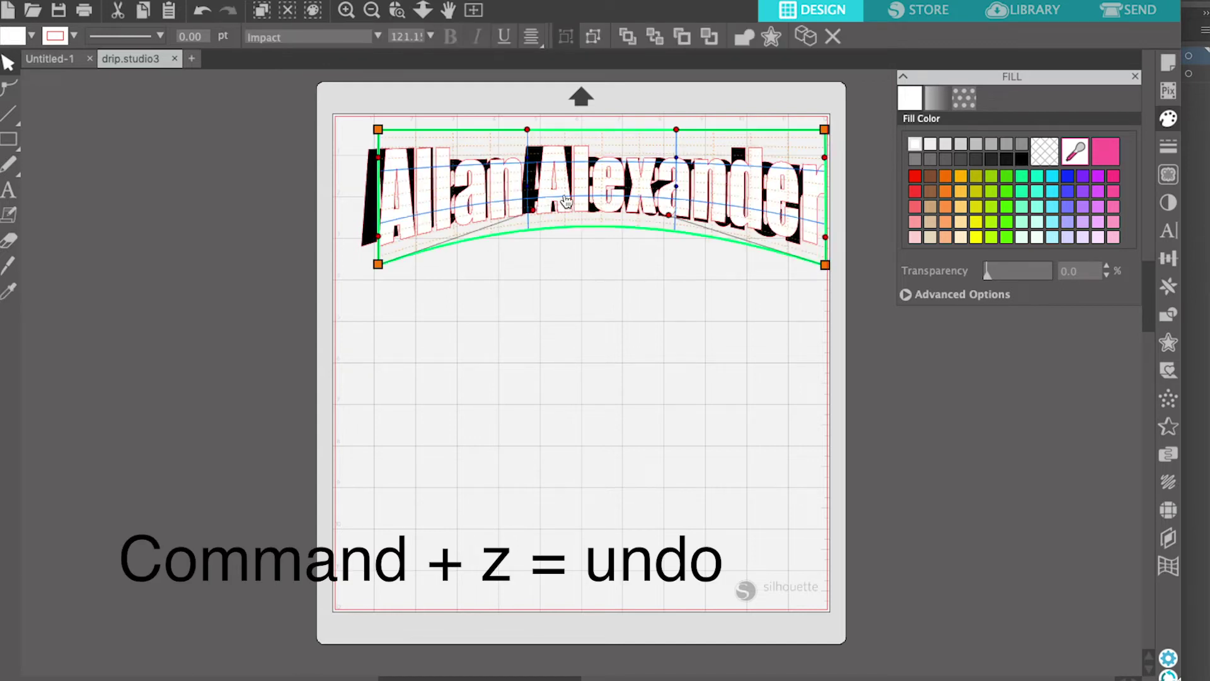
{"action": "key", "text": "super+z"}
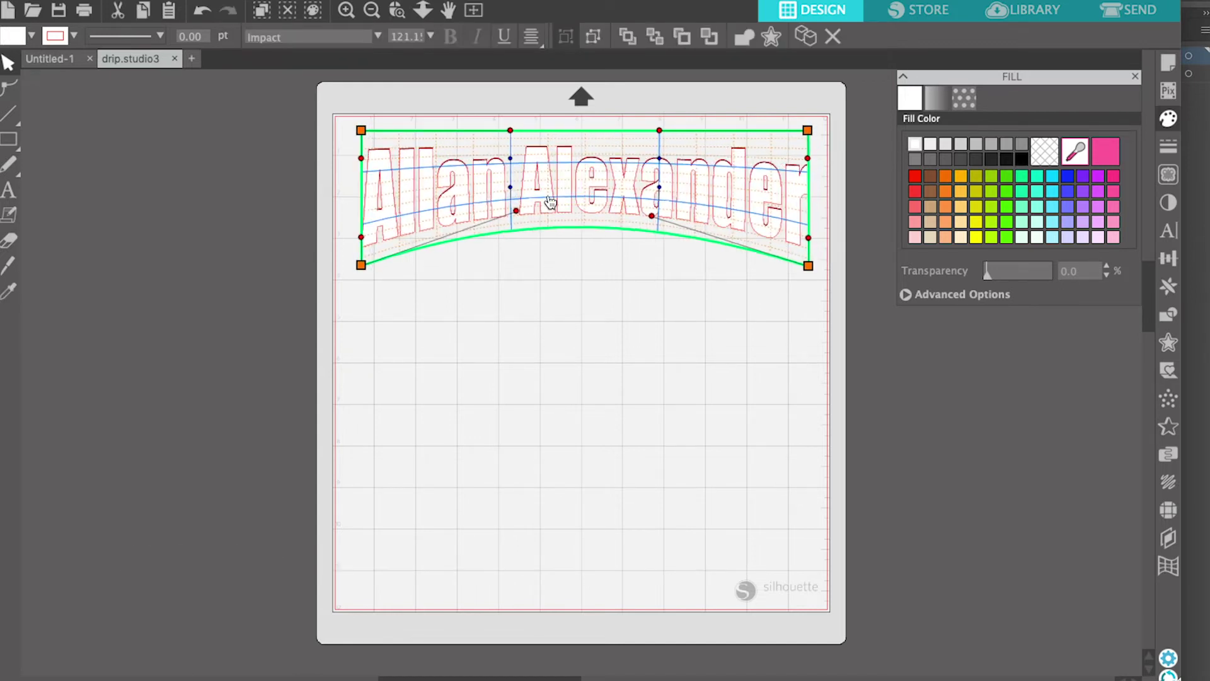
{"action": "left_click_drag", "start_coordinate": [551, 201], "coordinate": [550, 207]}
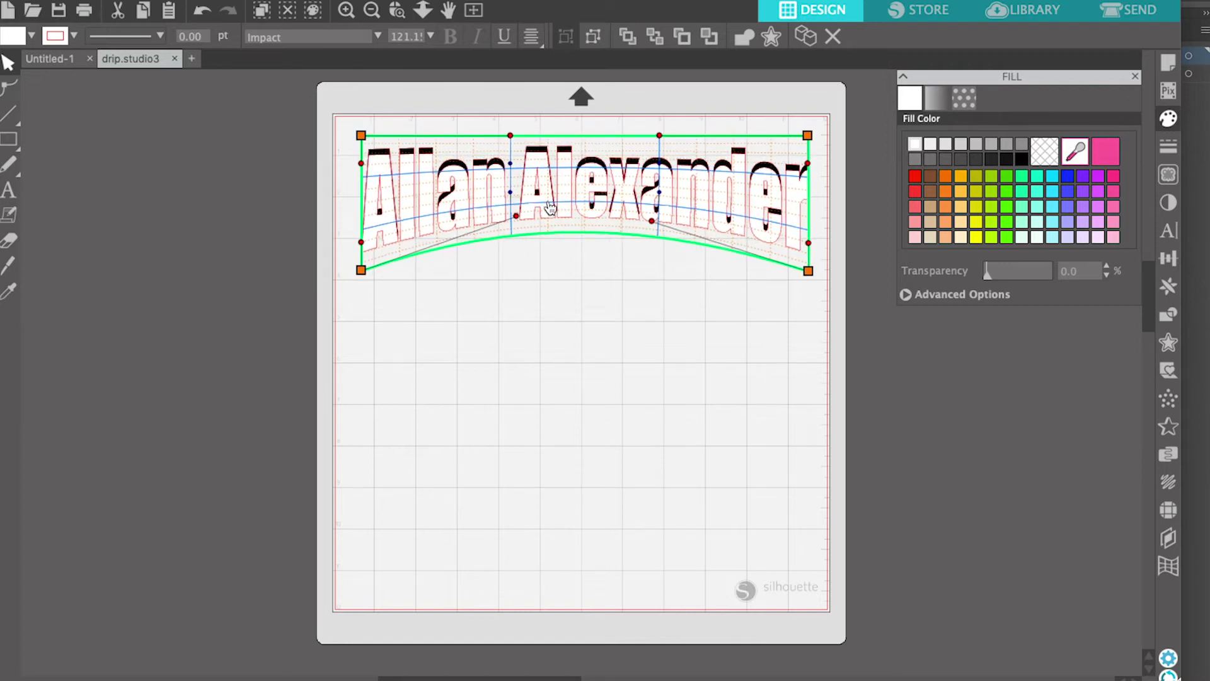
{"action": "left_click_drag", "start_coordinate": [551, 207], "coordinate": [551, 208]}
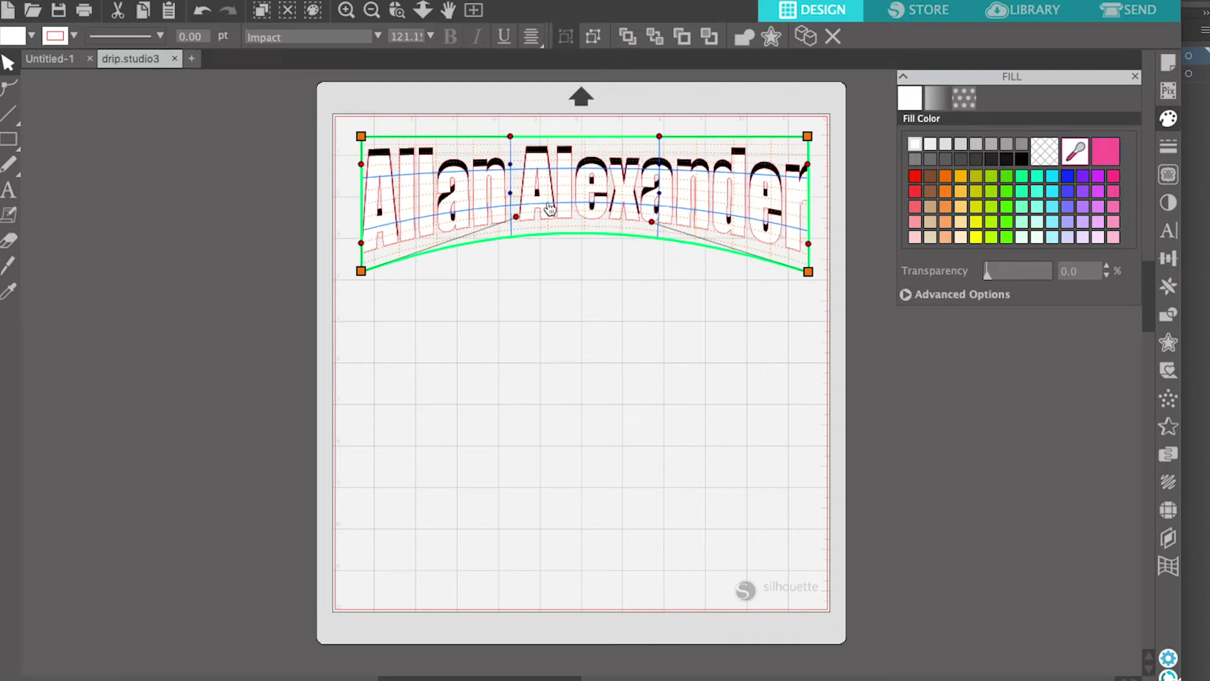
{"action": "left_click", "coordinate": [710, 36]}
{"action": "left_click", "coordinate": [738, 307]}
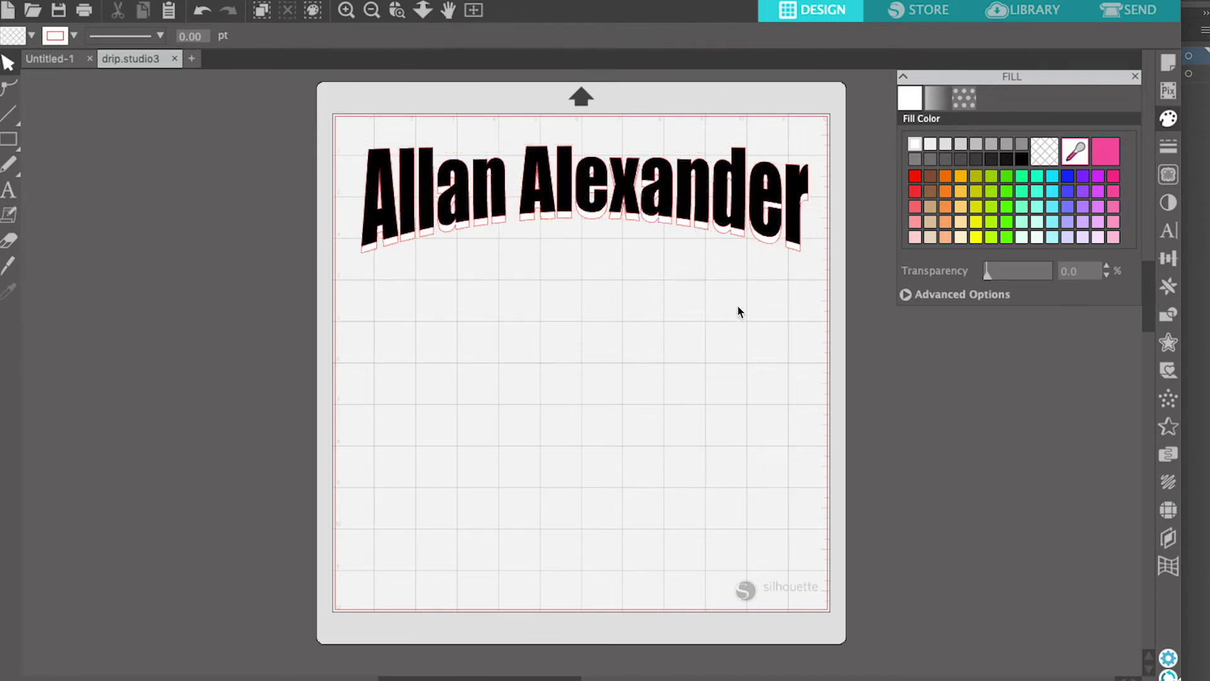
- Fine-tune the white copy's small downward offset so it forms an even shadow beneath the black name
{"action": "left_click", "coordinate": [739, 241]}
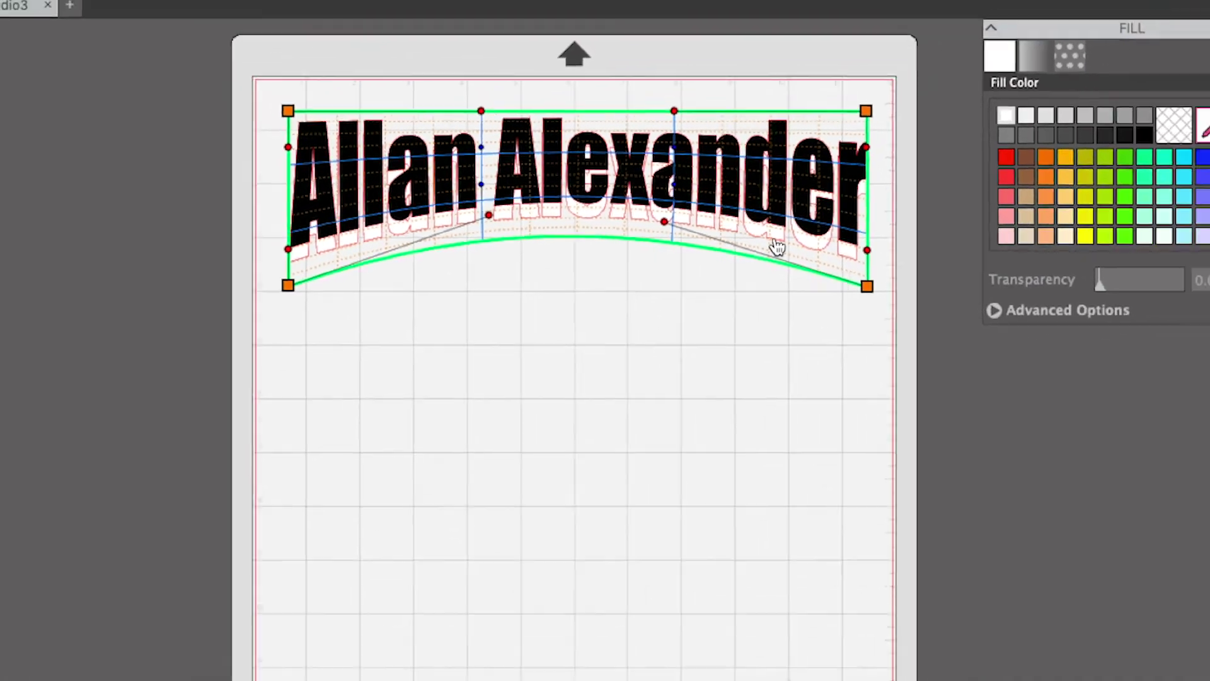
{"action": "left_click", "coordinate": [850, 289]}
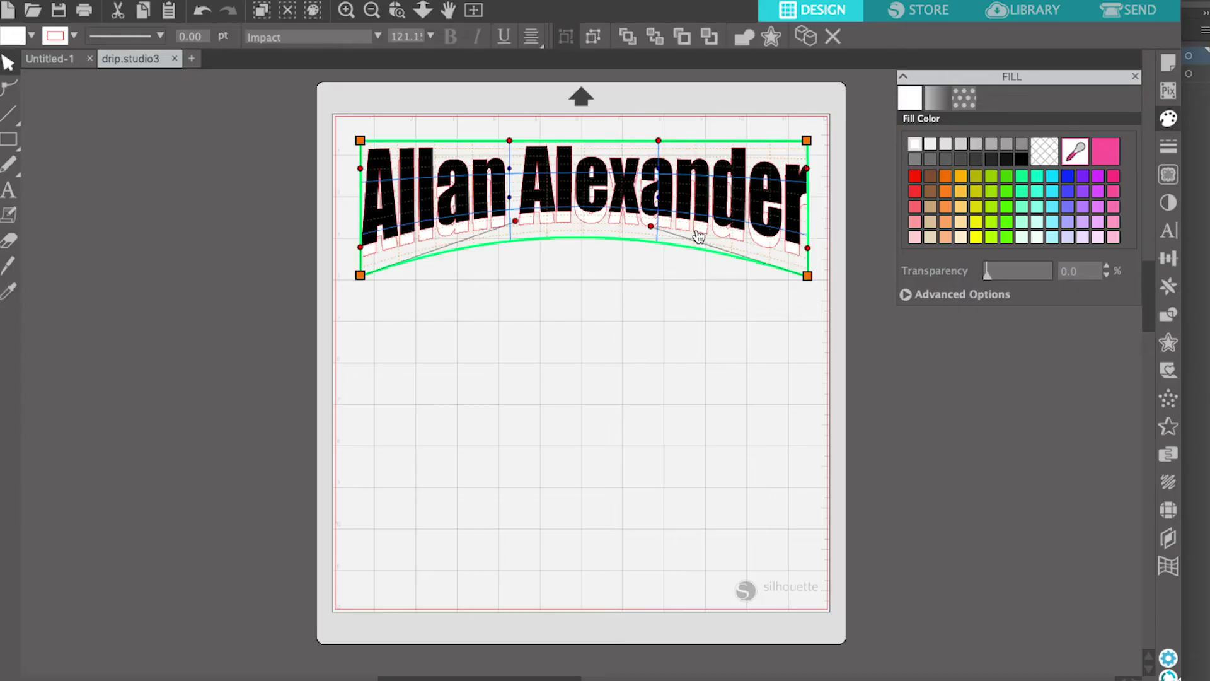
{"action": "left_click_drag", "start_coordinate": [698, 237], "coordinate": [698, 235]}
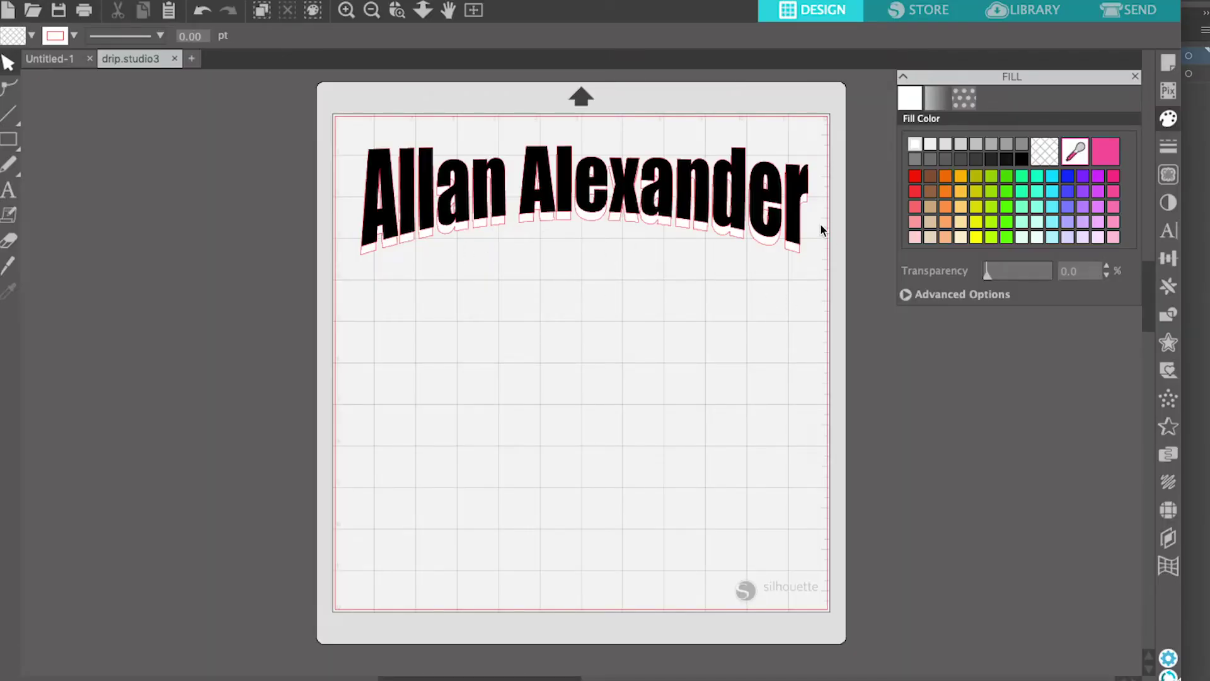
{"action": "left_click", "coordinate": [505, 208]}
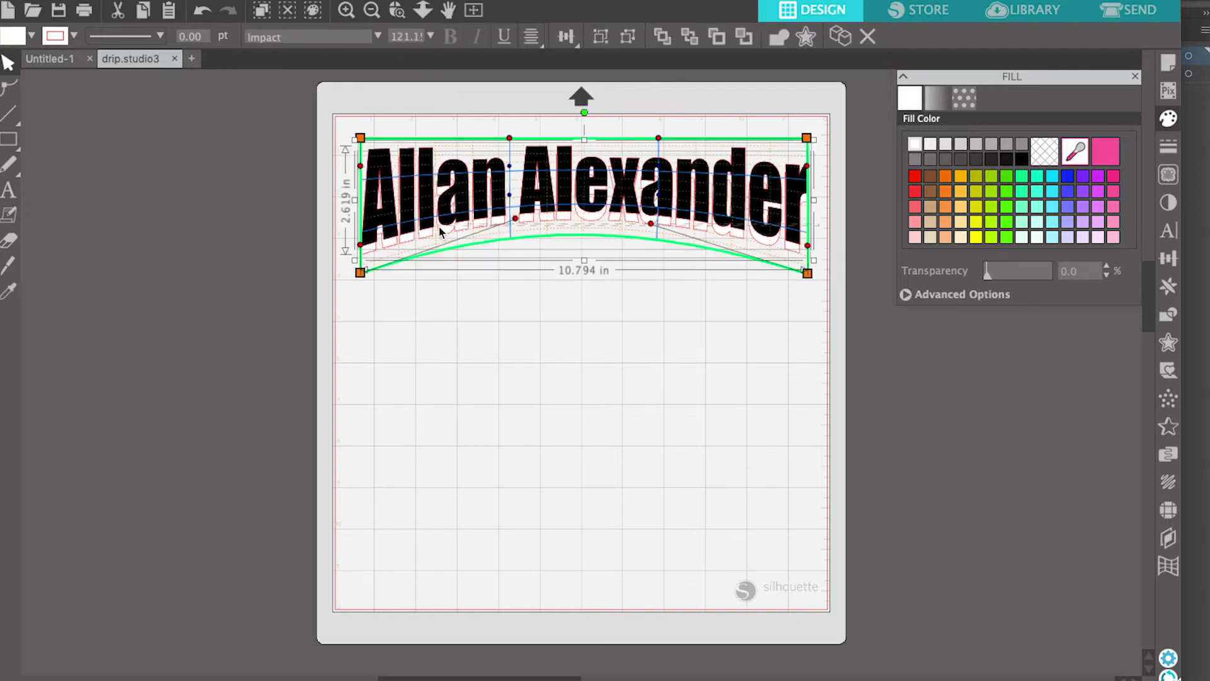
{"action": "left_click", "coordinate": [452, 301]}
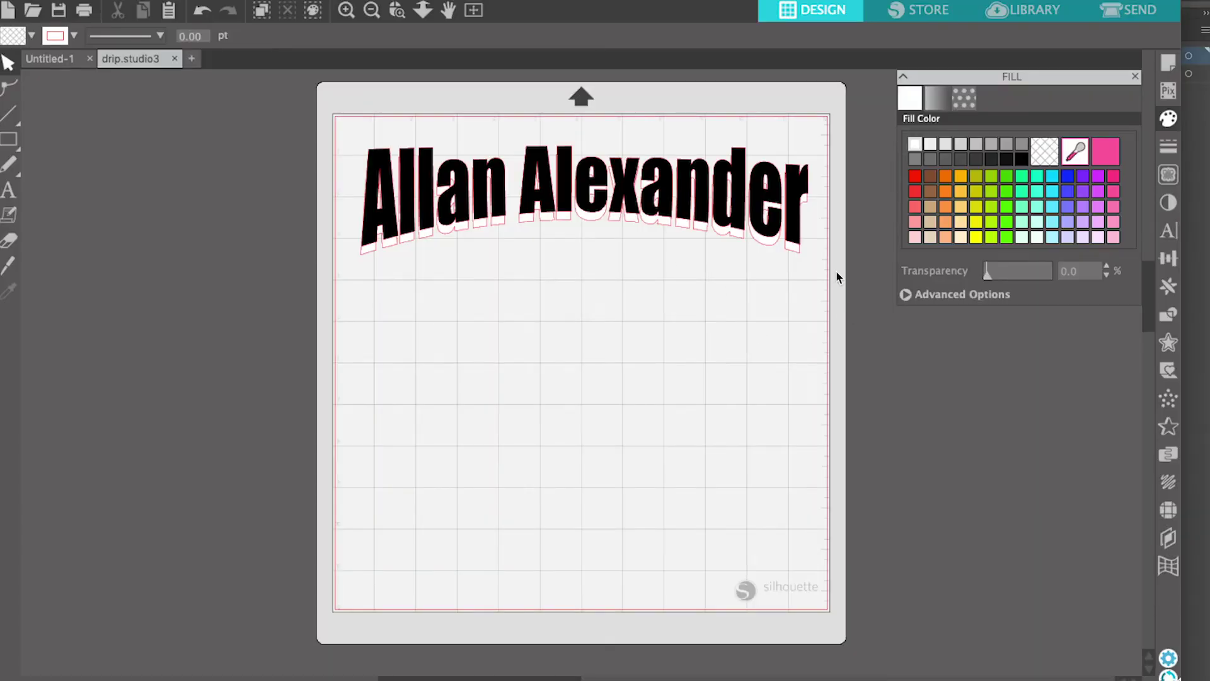
- Flip both the black name and its white shadow copy horizontally
{"action": "left_click", "coordinate": [571, 183]}
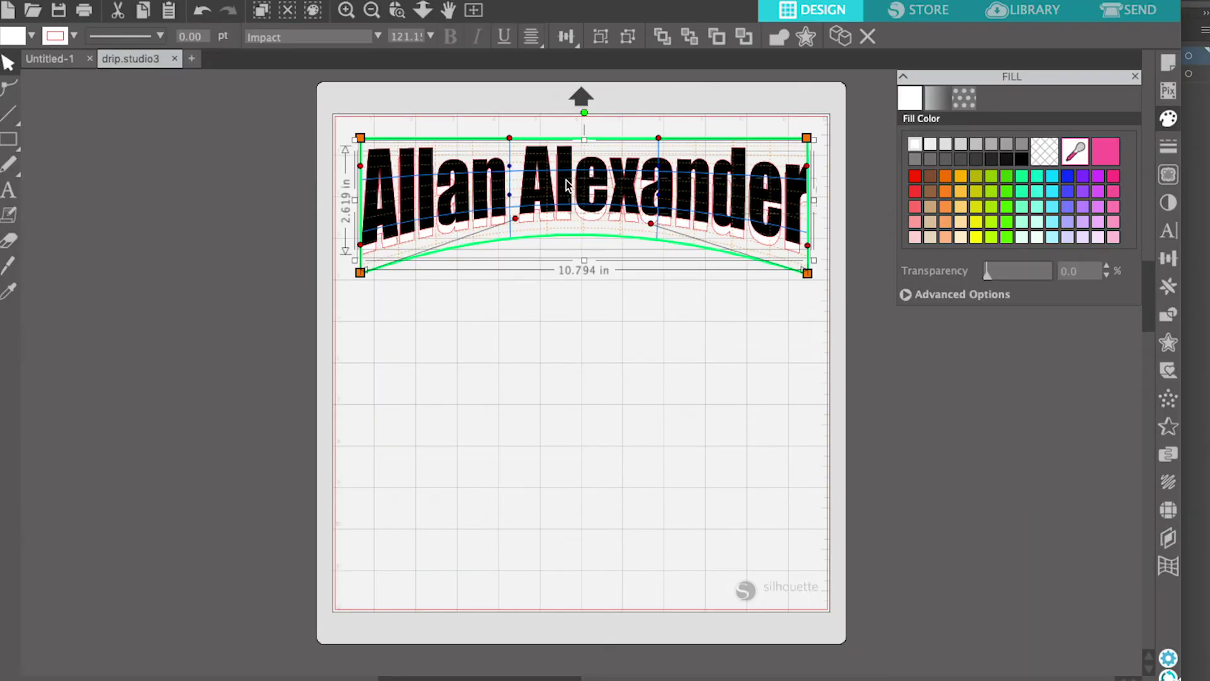
{"action": "right_click", "coordinate": [560, 182]}
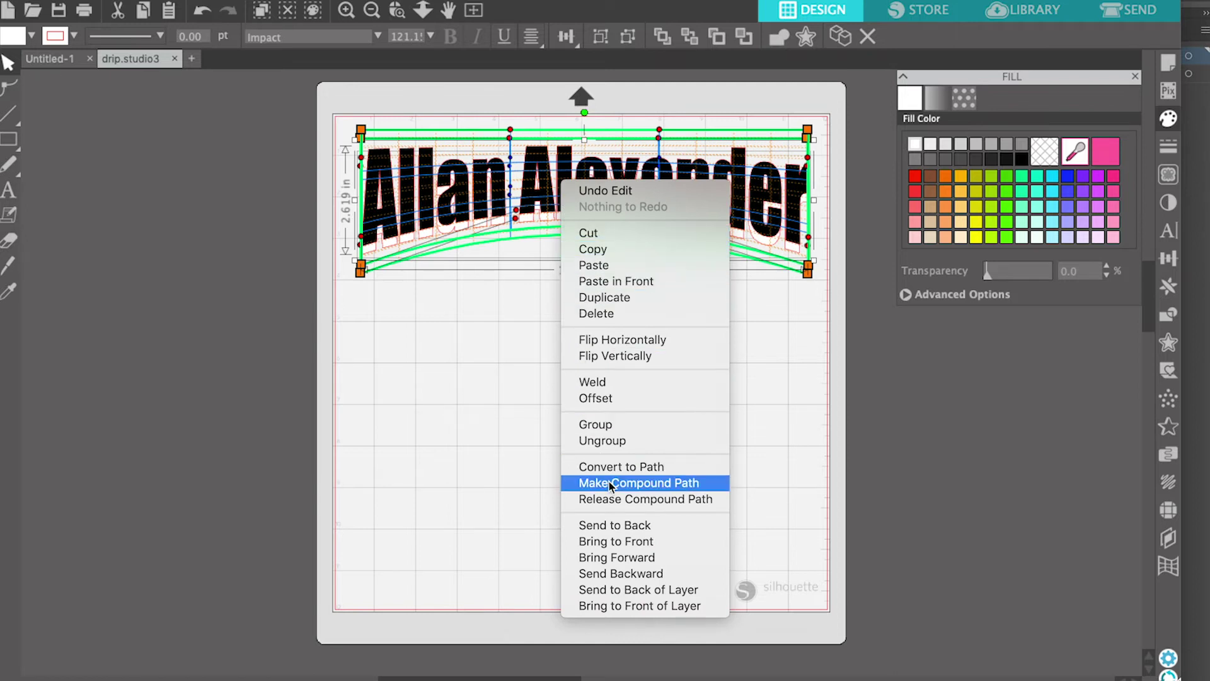
{"action": "left_click", "coordinate": [619, 344]}
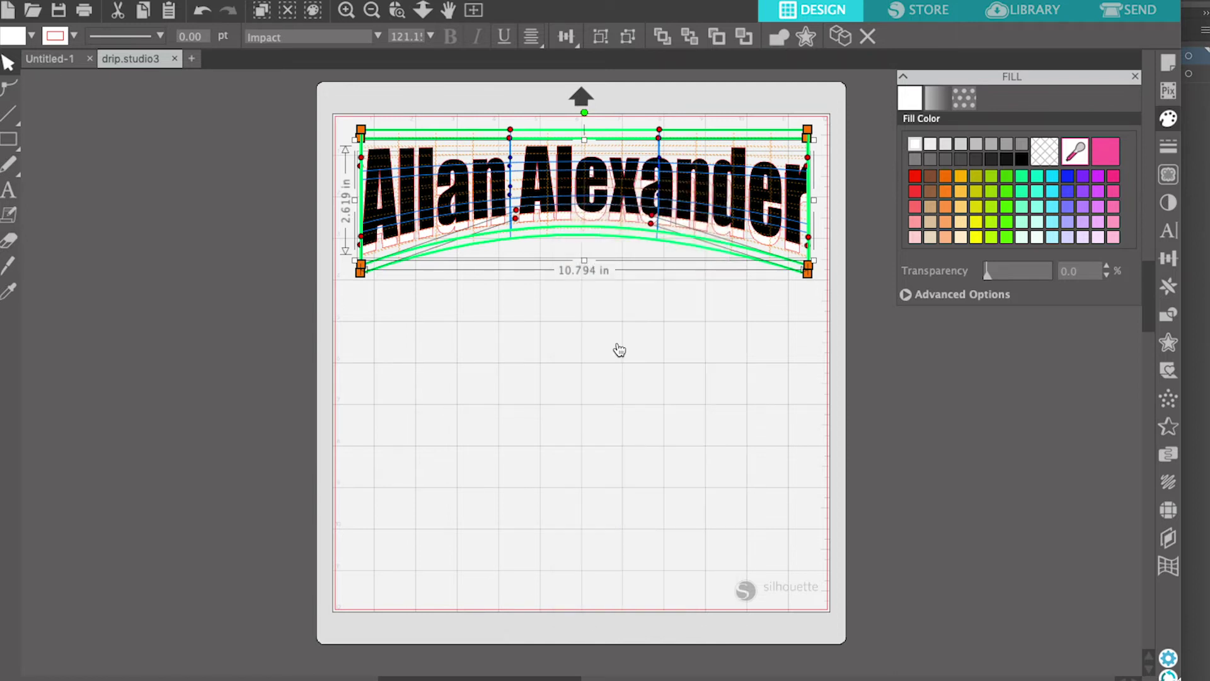
{"action": "left_click", "coordinate": [618, 349]}
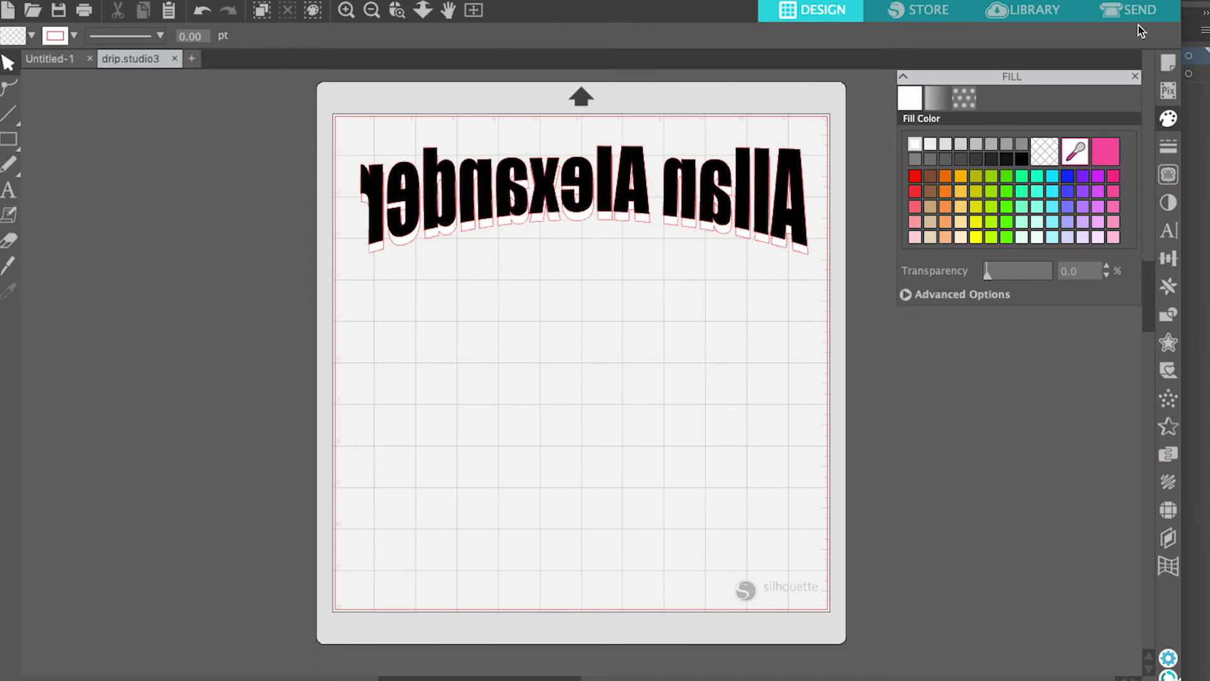
- Set the cutting mat to None in the page setup and restore it to CAMEO 12 x 12 in
{"action": "left_click", "coordinate": [1169, 65]}
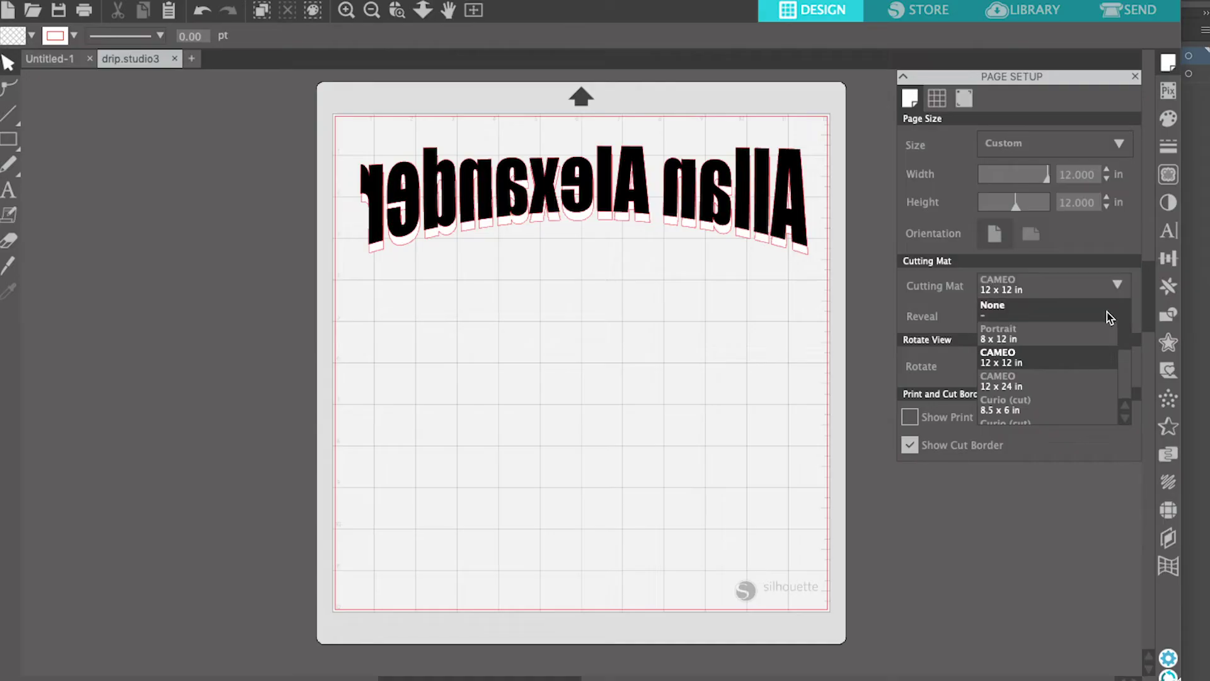
{"action": "left_click", "coordinate": [1110, 317]}
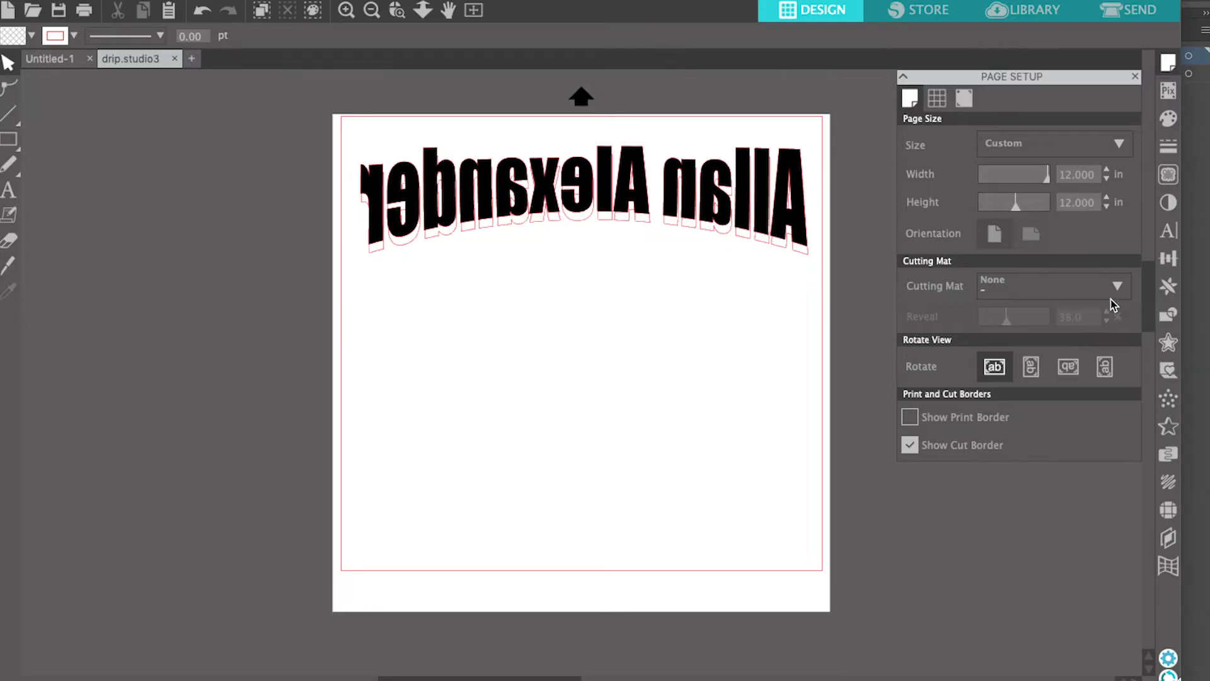
{"action": "left_click", "coordinate": [1118, 287]}
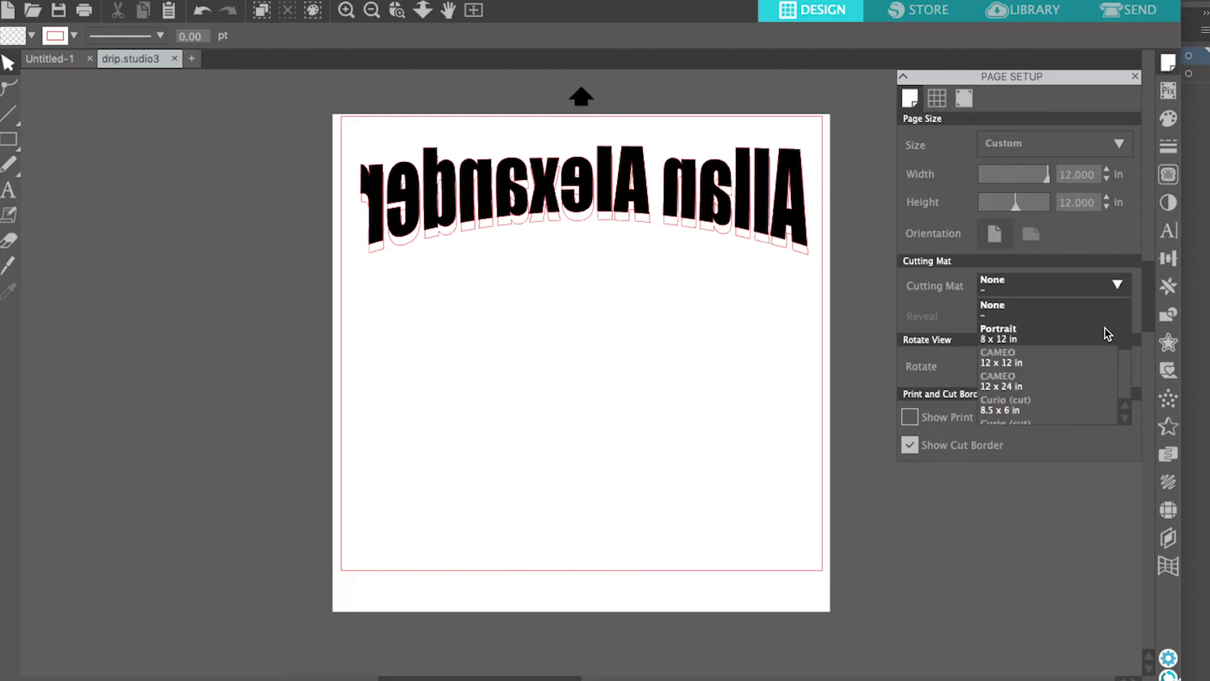
{"action": "left_click", "coordinate": [1097, 359]}
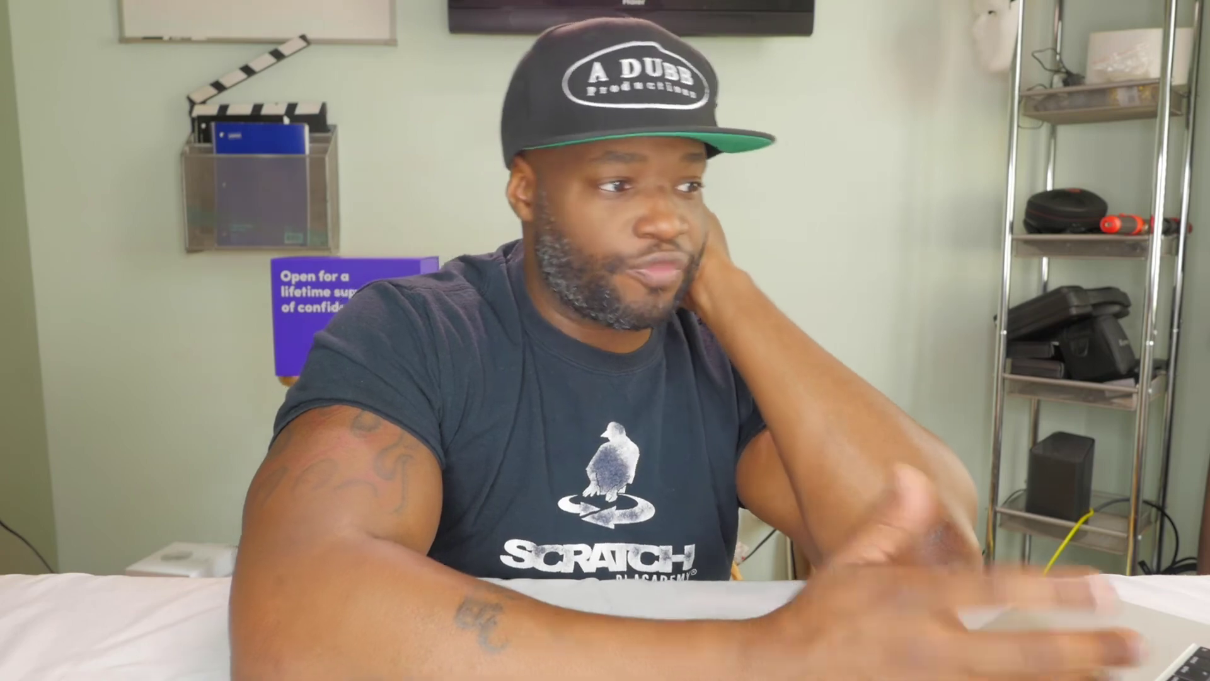
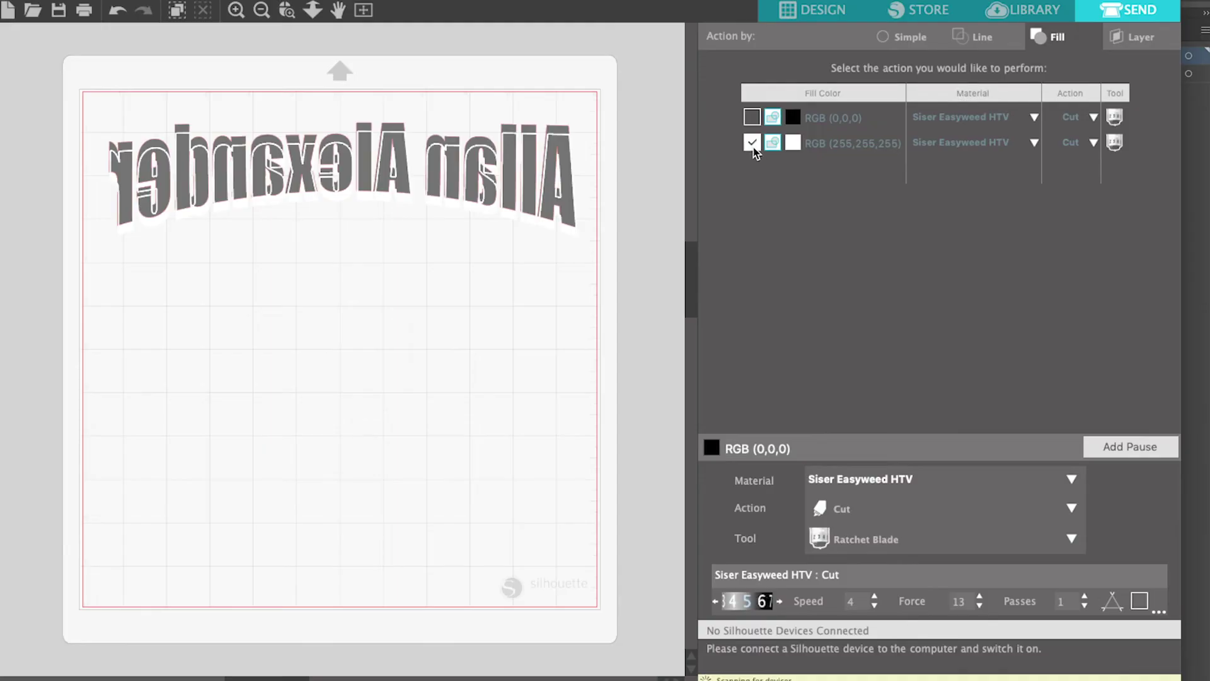
- Enable cutting for only the black fill, RGB (0,0,0), and switch back to cutting only the white fill, RGB (255,255,255)
{"action": "left_click", "coordinate": [754, 146]}
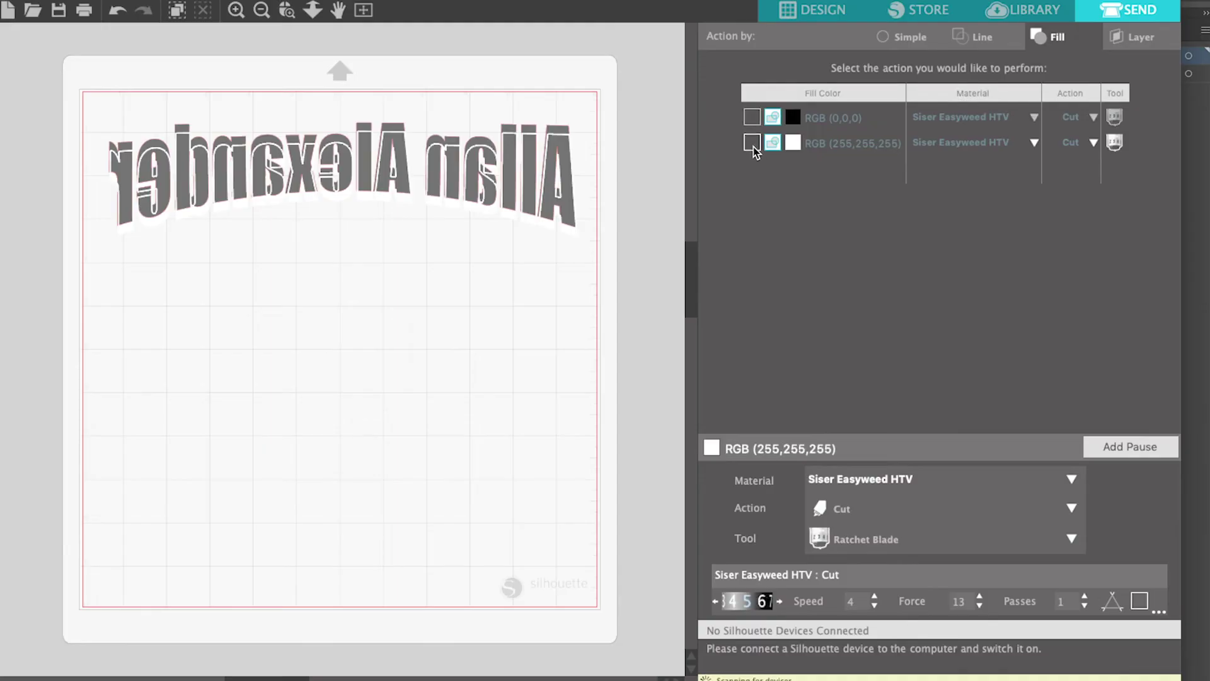
{"action": "left_click", "coordinate": [753, 118]}
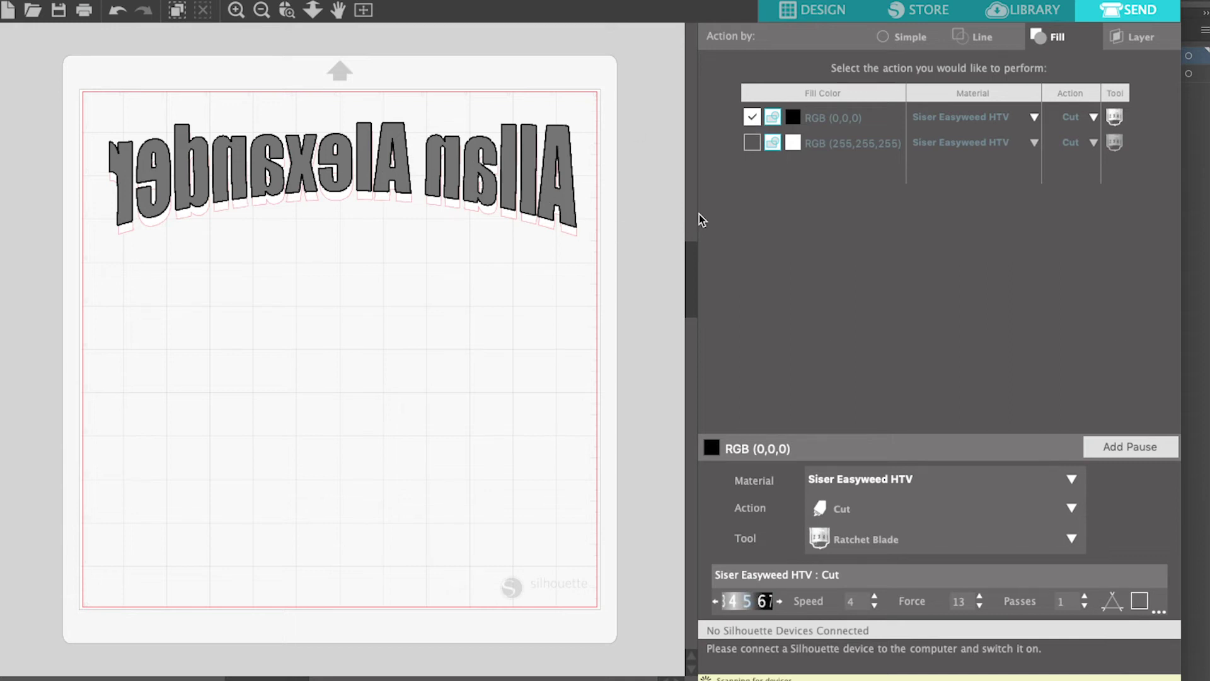
{"action": "left_click", "coordinate": [753, 118]}
{"action": "left_click", "coordinate": [758, 142]}
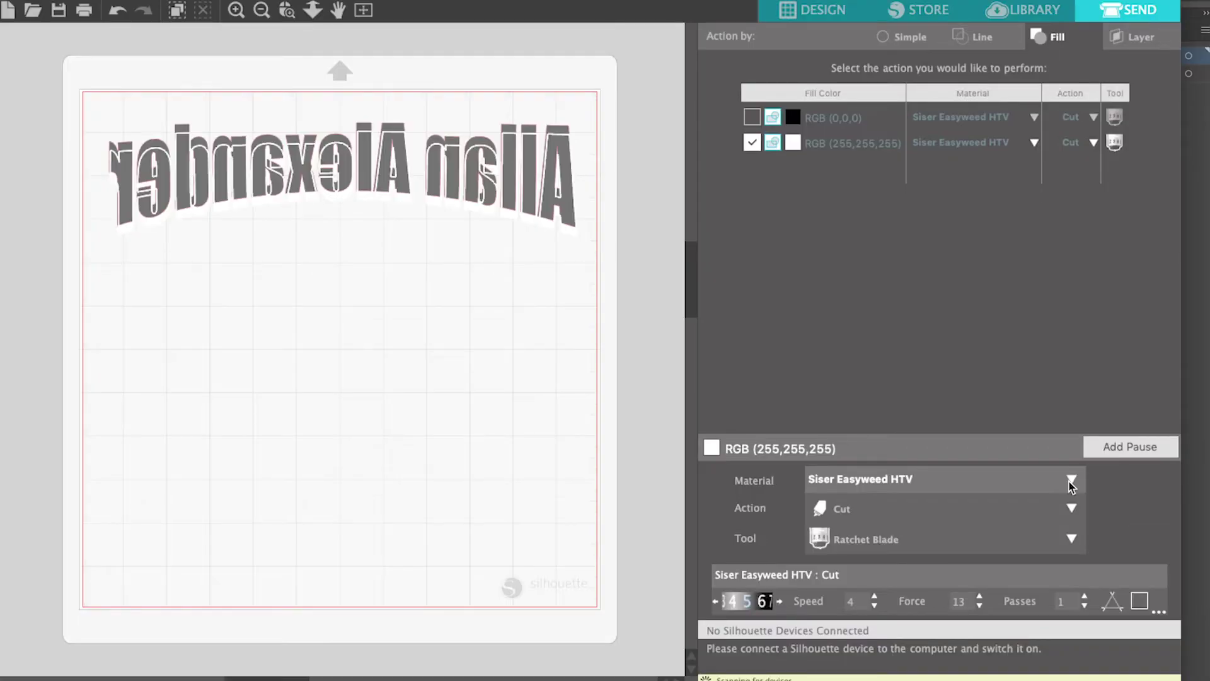
- Choose the user-defined Siser Easyweed HTV as the cutting material for the white fill
{"action": "left_click", "coordinate": [1071, 481]}
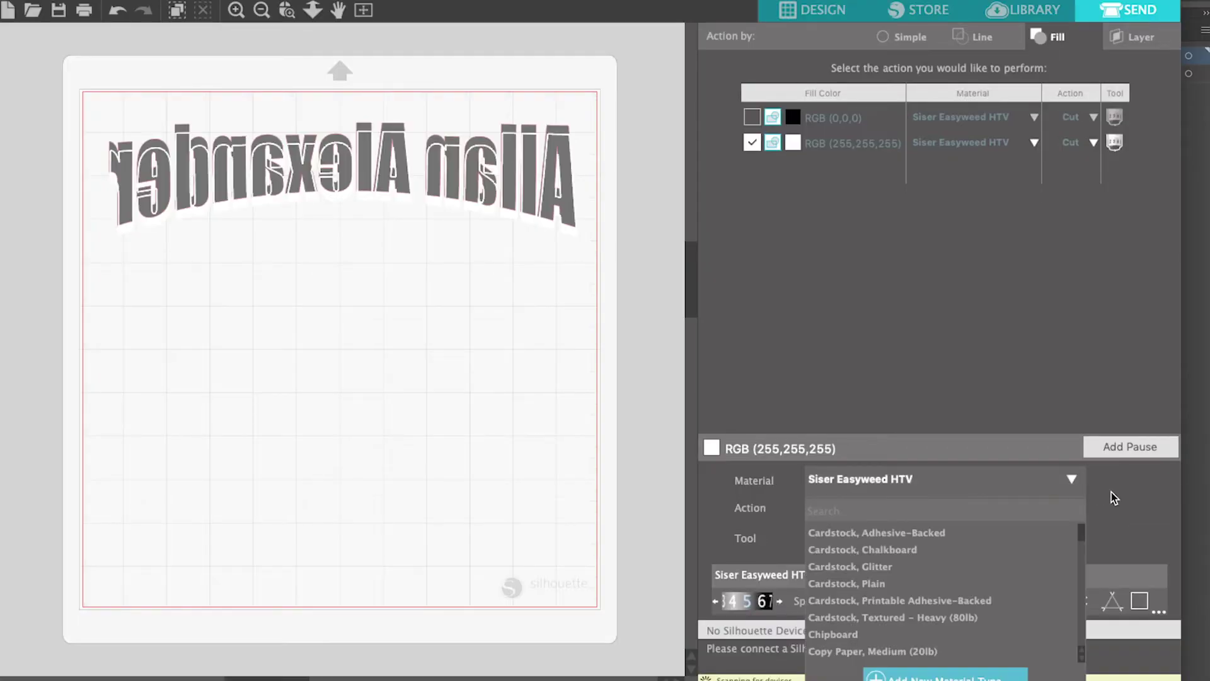
{"action": "left_click", "coordinate": [1070, 479]}
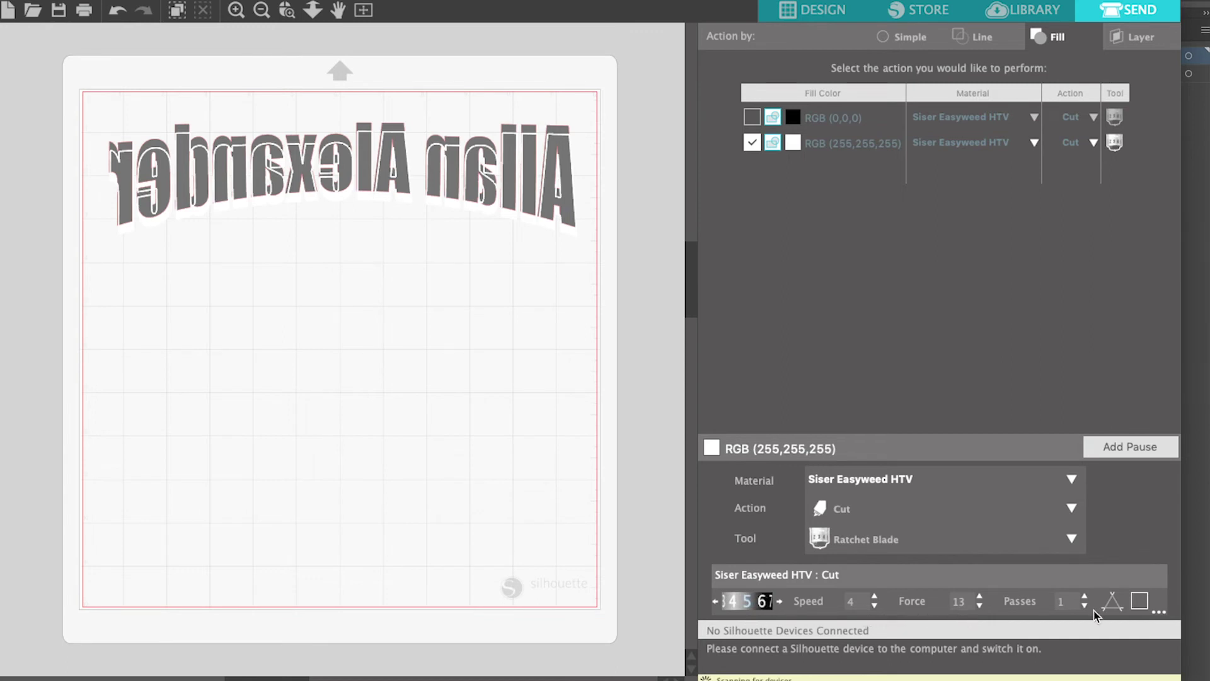
{"action": "left_click", "coordinate": [1070, 483]}
{"action": "scroll", "coordinate": [1040, 584], "scroll_direction": "down", "scroll_amount": 3}
{"action": "scroll", "coordinate": [1040, 585], "scroll_direction": "down", "scroll_amount": 5}
{"action": "scroll", "coordinate": [1041, 584], "scroll_direction": "down", "scroll_amount": 8}
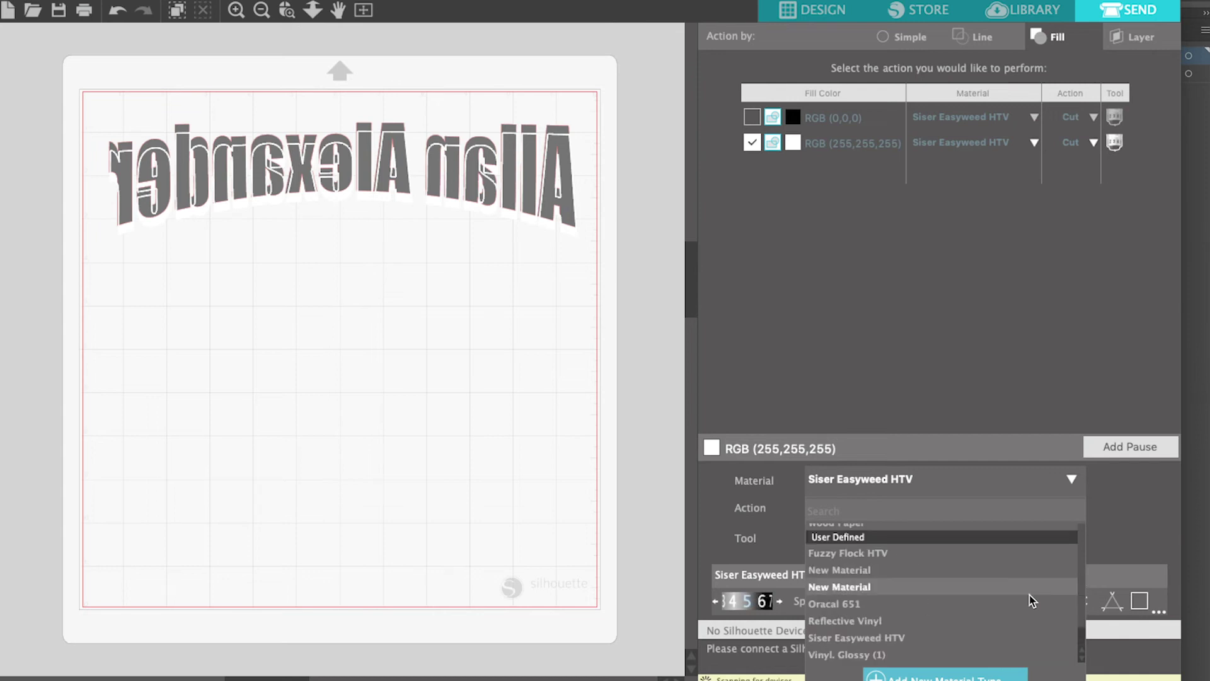
{"action": "mouse_move", "coordinate": [1020, 632]}
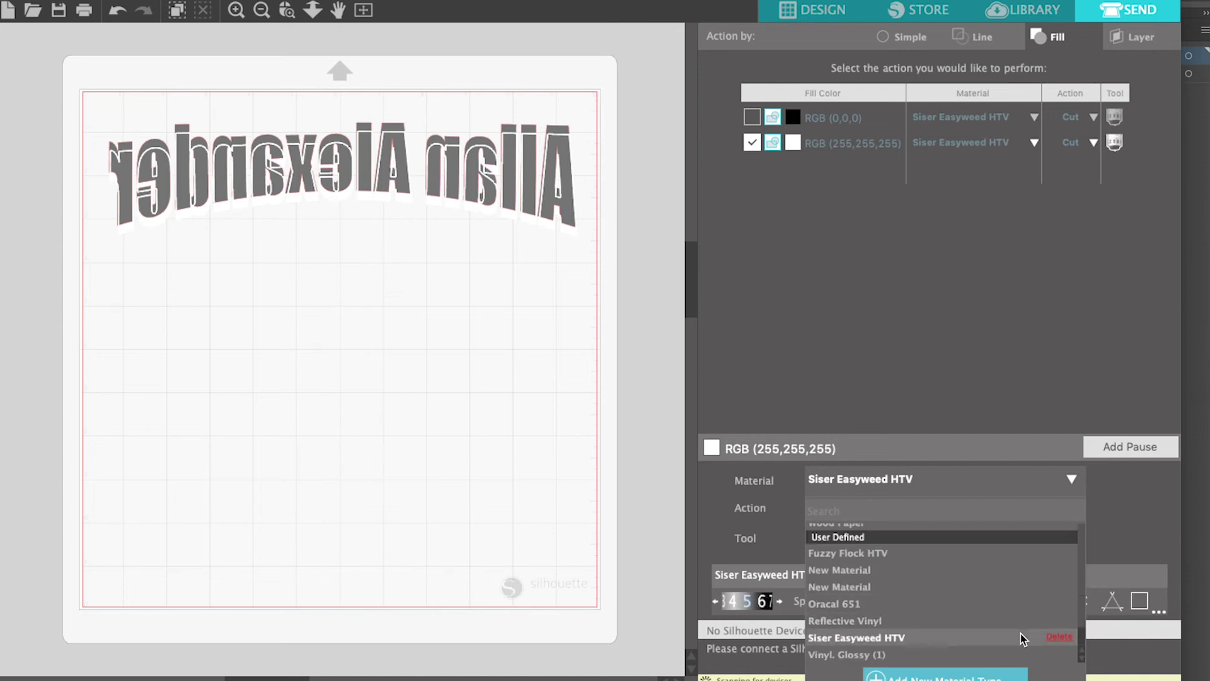
{"action": "left_click", "coordinate": [1020, 633]}
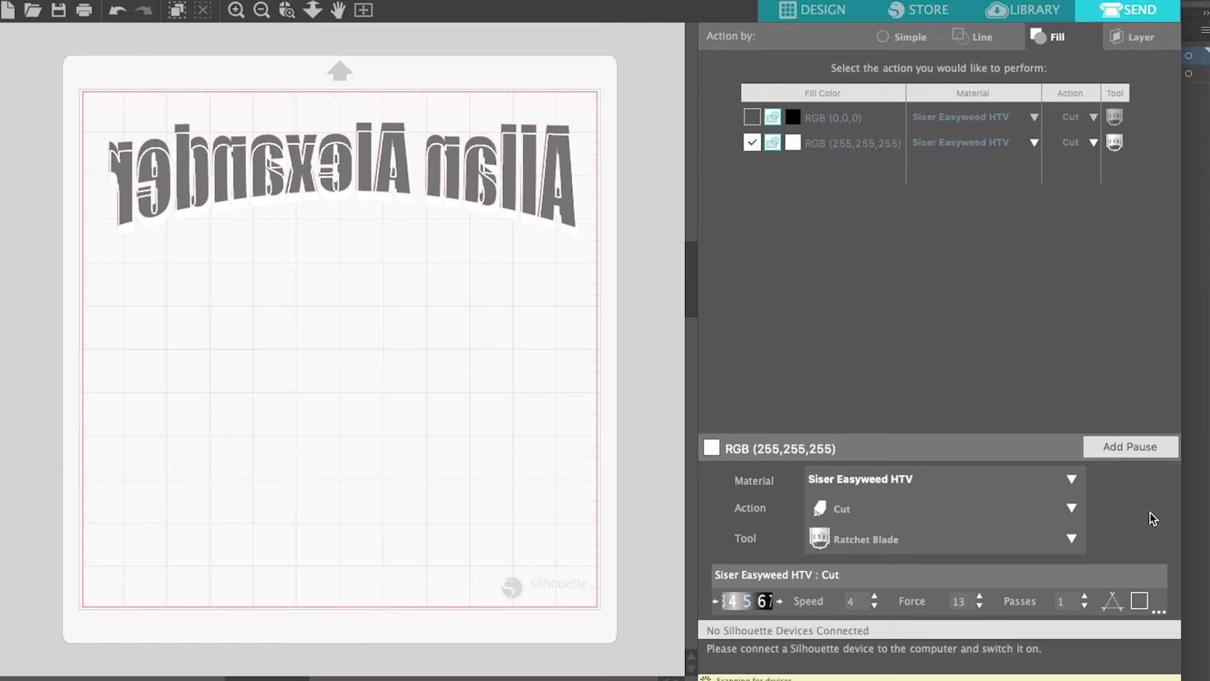